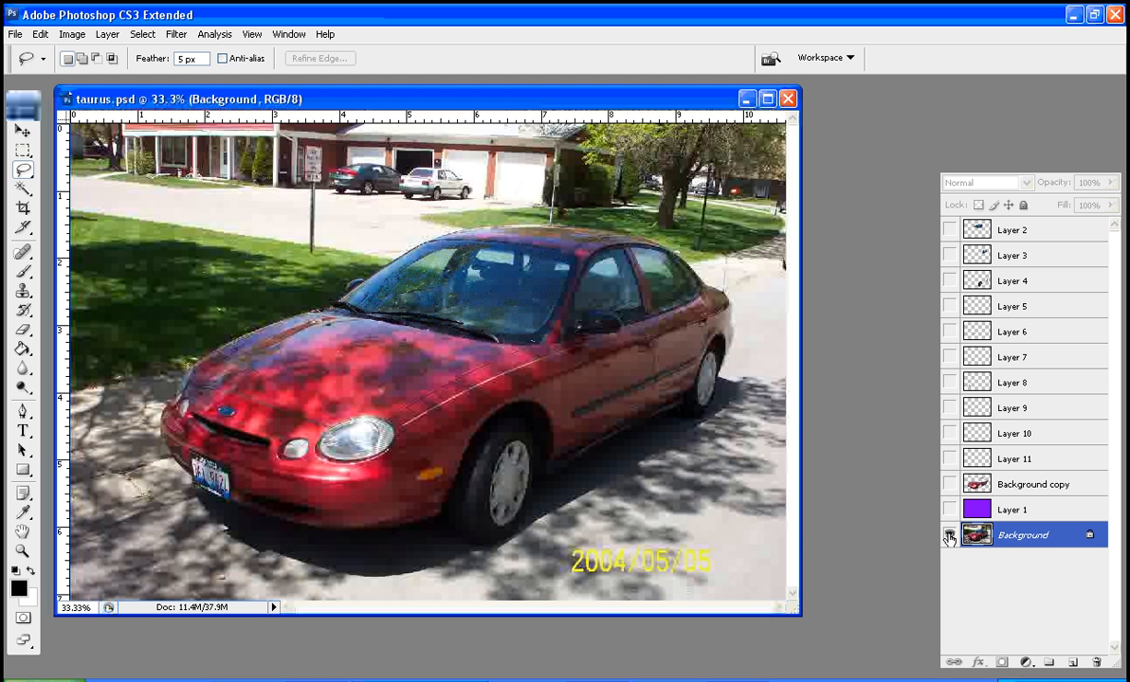
# Hide the Background layer, and show the Background copy layer together with Layers 2 through 11
pyautogui.click(949, 537)
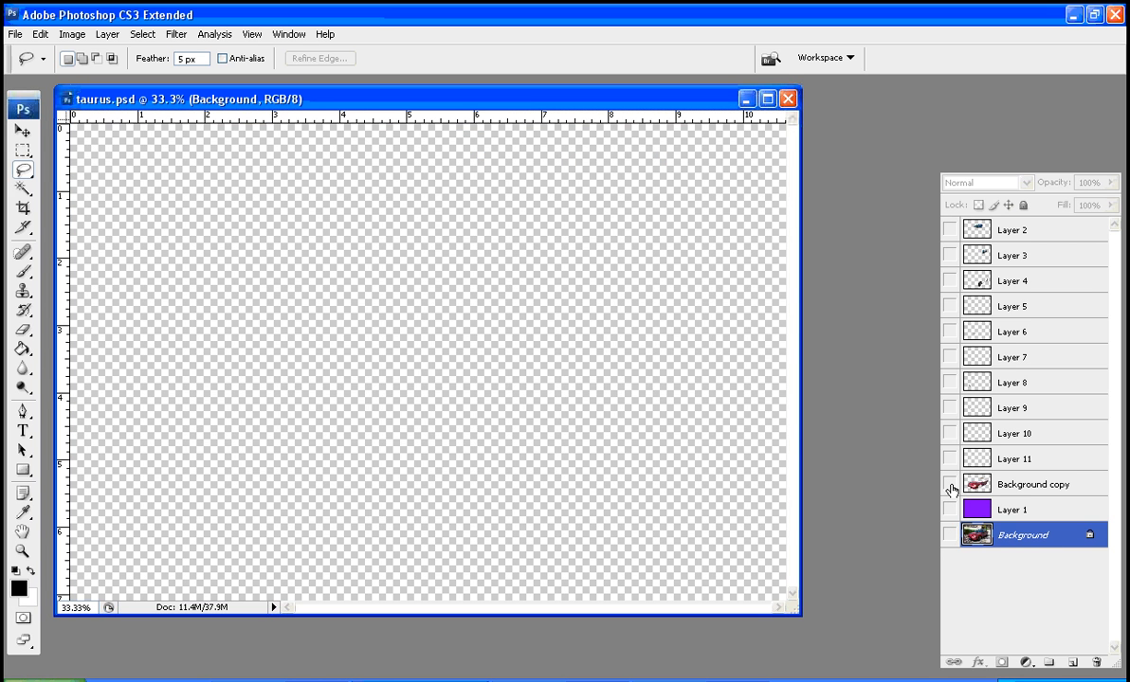
pyautogui.click(949, 486)
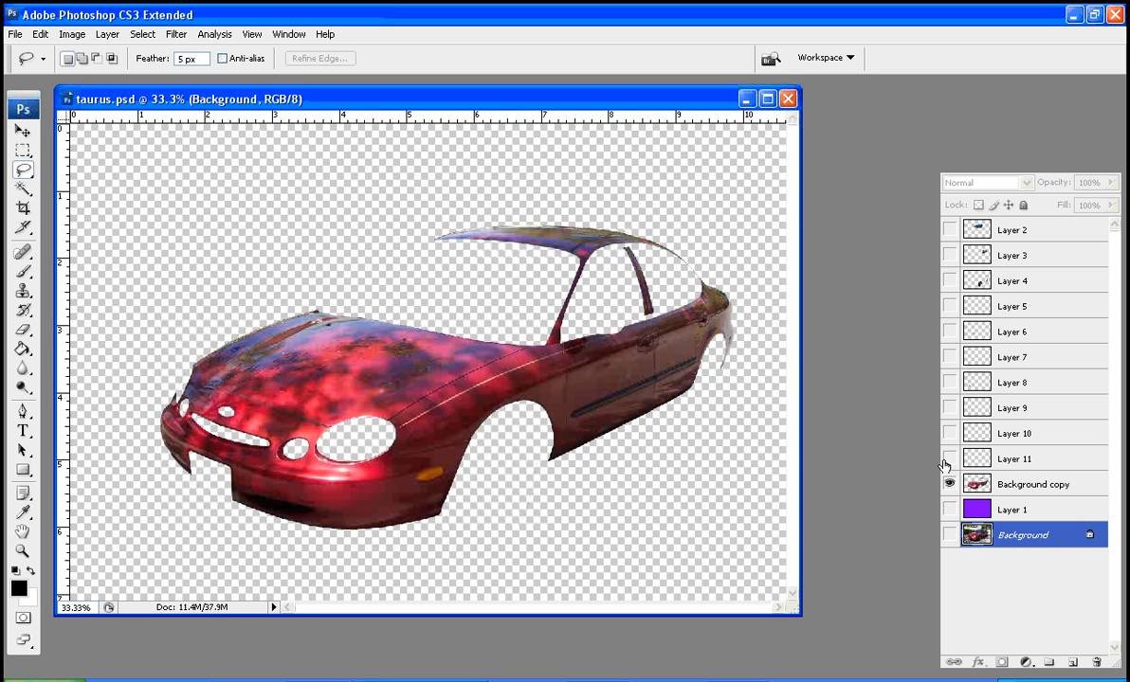
pyautogui.click(949, 459)
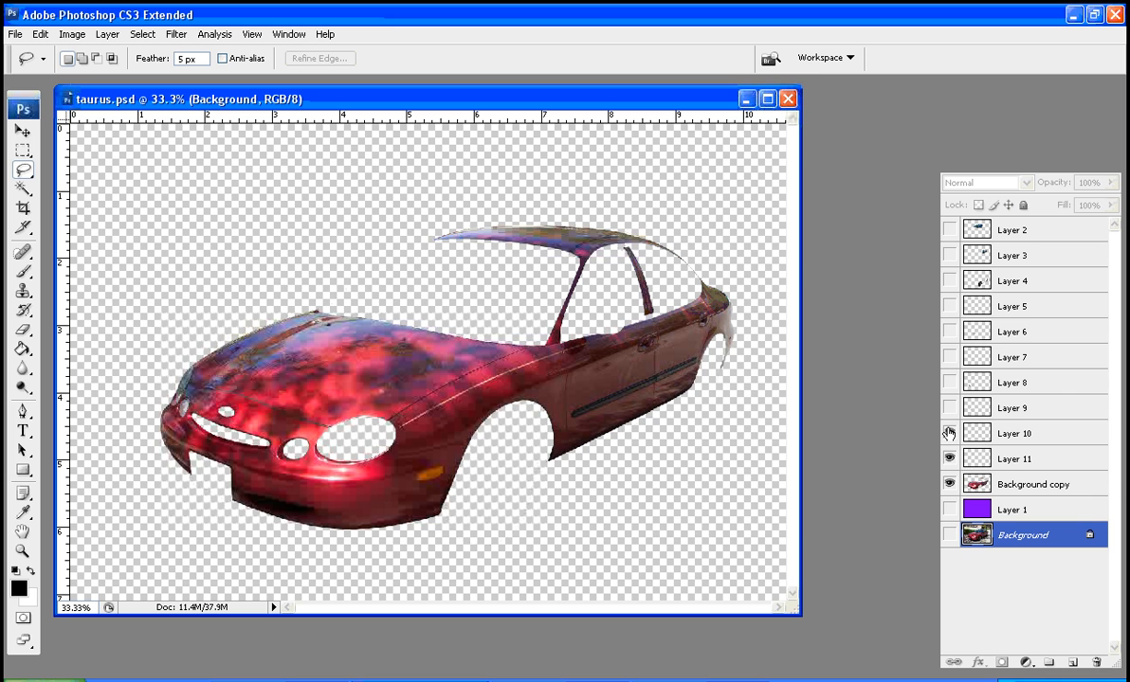
pyautogui.click(948, 433)
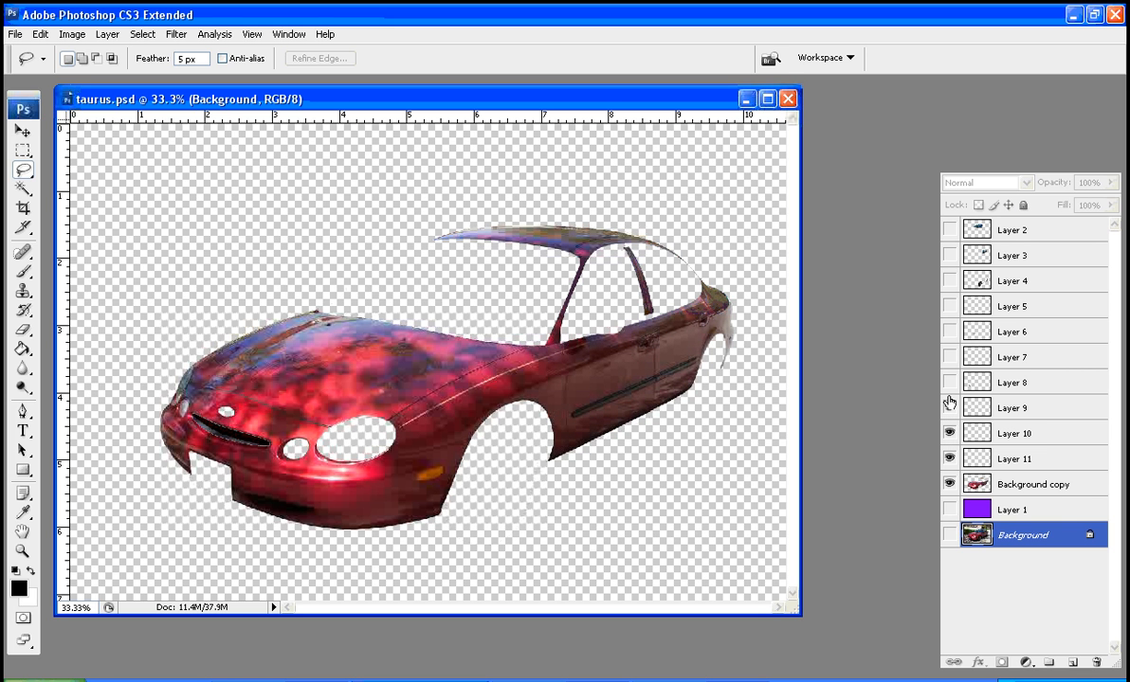
pyautogui.click(949, 407)
pyautogui.click(949, 383)
pyautogui.click(949, 332)
pyautogui.click(949, 357)
pyautogui.click(948, 306)
pyautogui.click(949, 281)
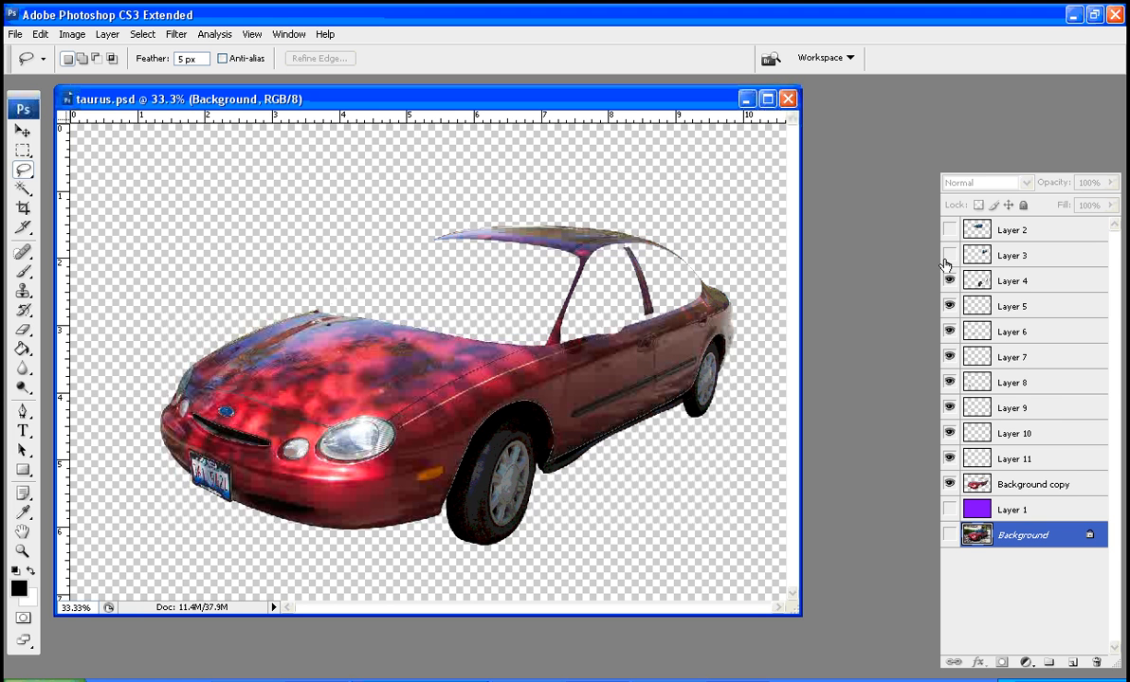
pyautogui.click(949, 255)
pyautogui.click(949, 229)
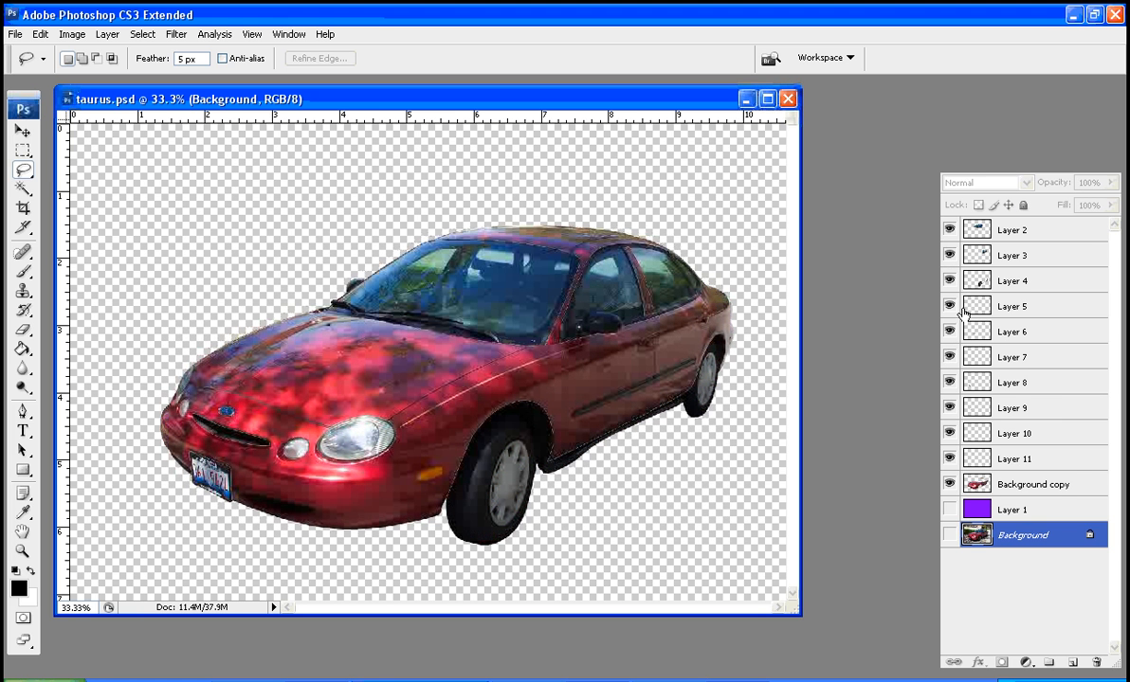
# Leave only the Background copy layer visible by hiding Layers 2 through 11 and Background, and make it the active layer
pyautogui.click(949, 536)
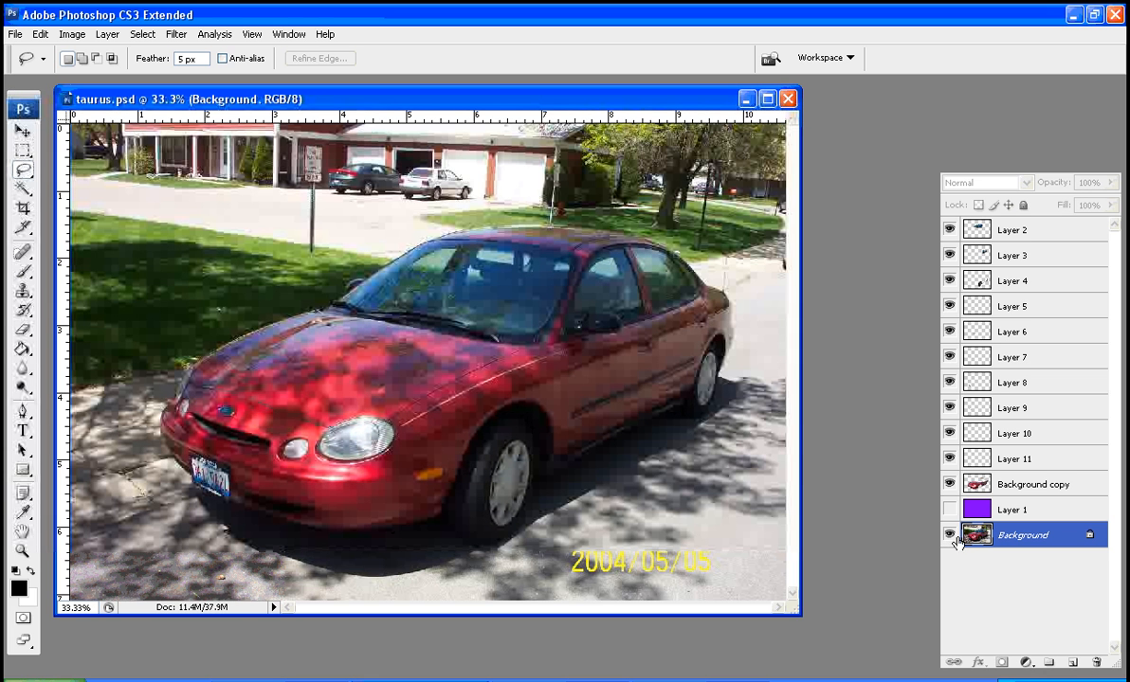
pyautogui.moveTo(949, 458); pyautogui.dragTo(949, 229)
pyautogui.click(949, 536)
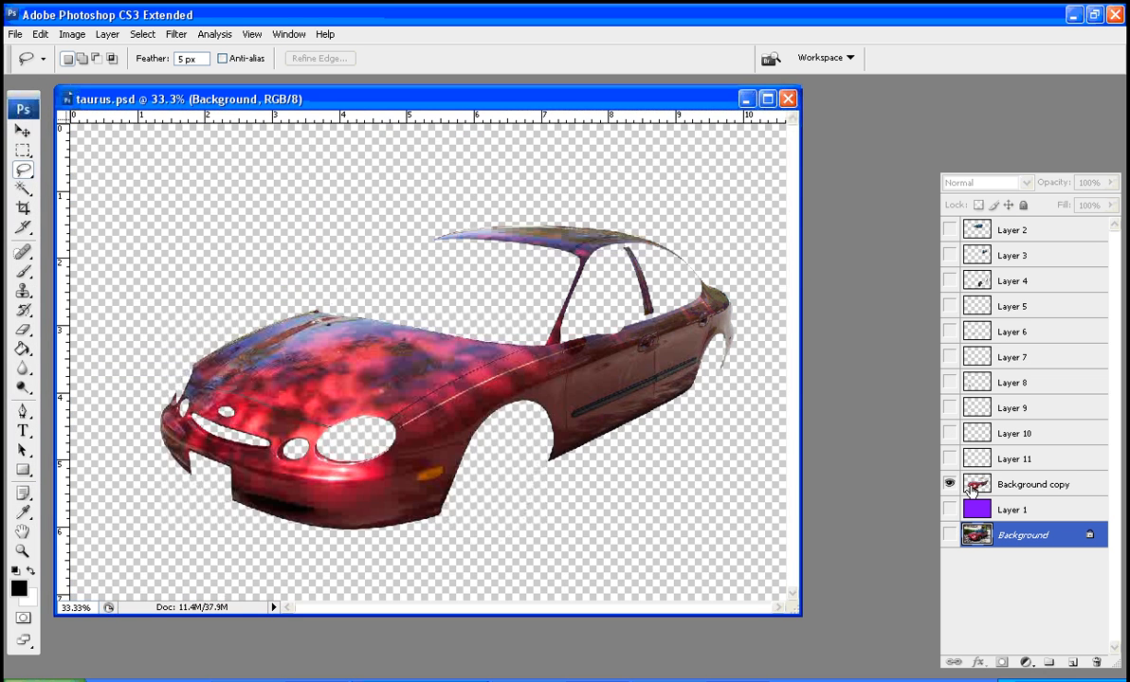
pyautogui.click(986, 484)
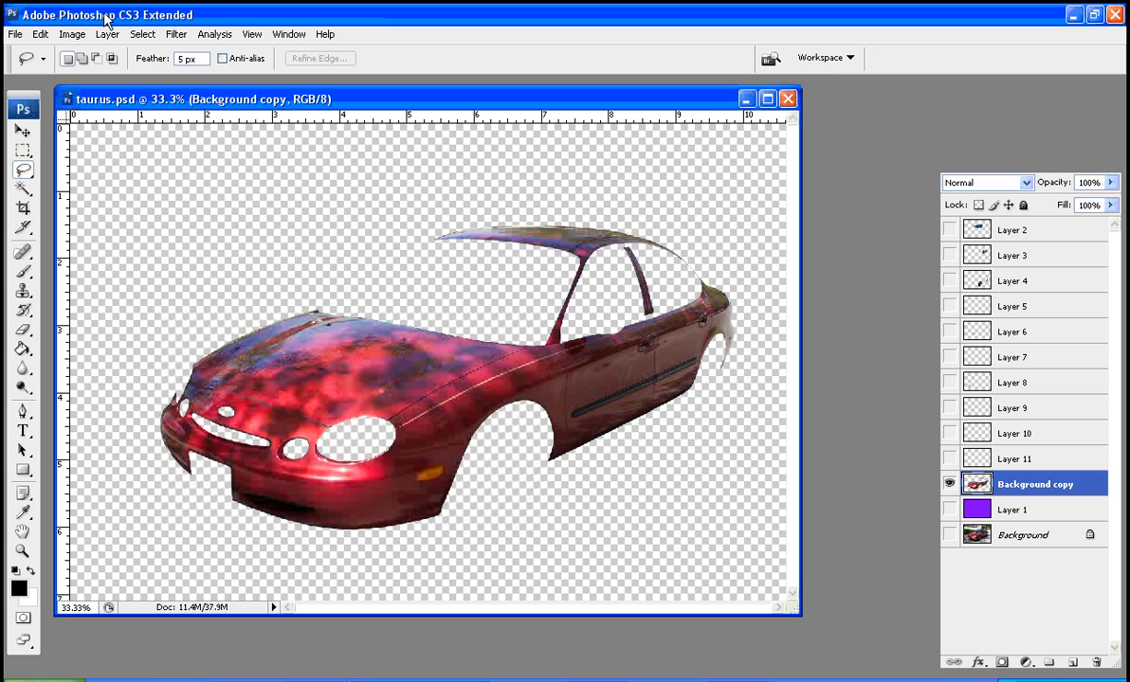
pyautogui.click(79, 38)
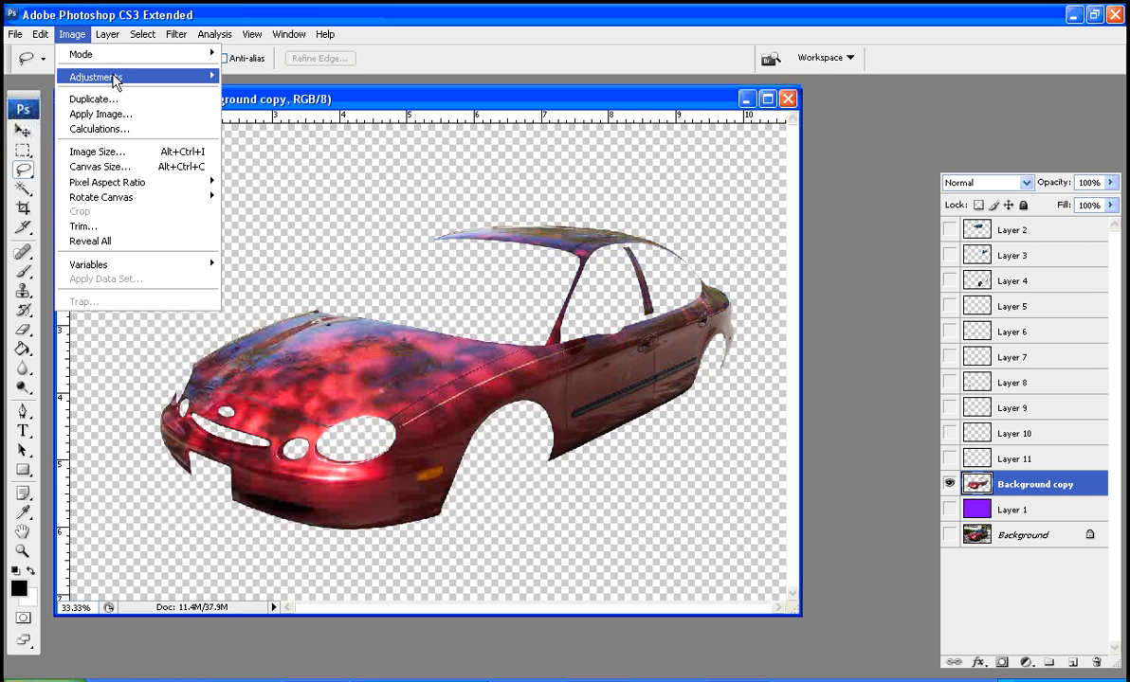
pyautogui.moveTo(113, 80)
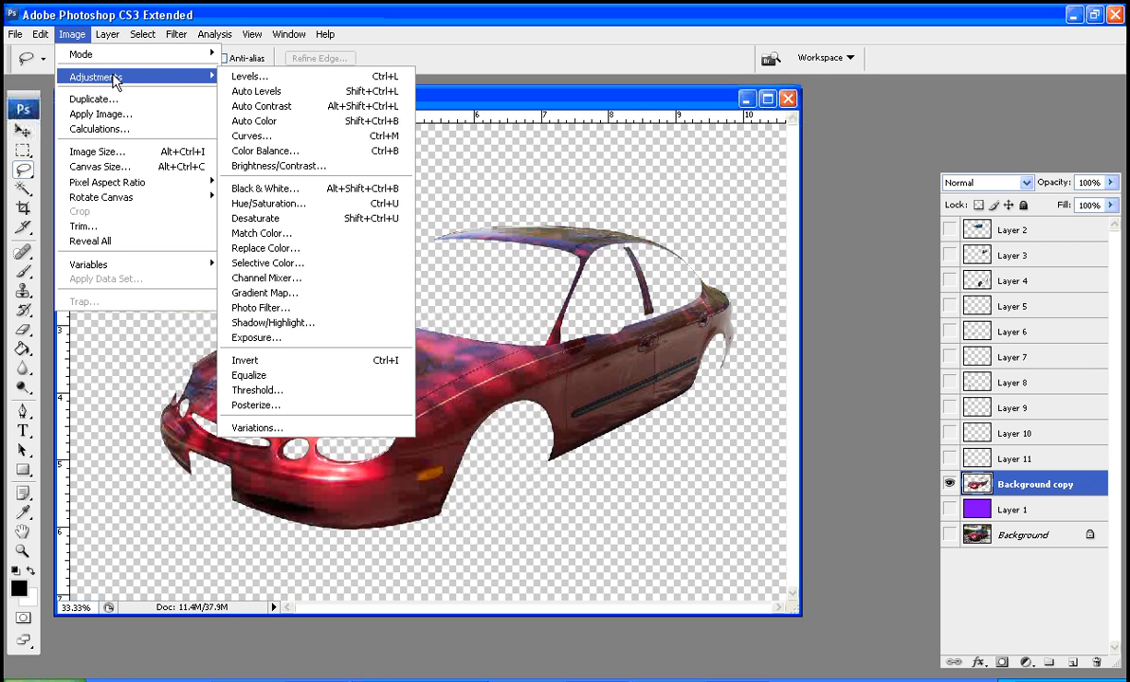
pyautogui.click(305, 205)
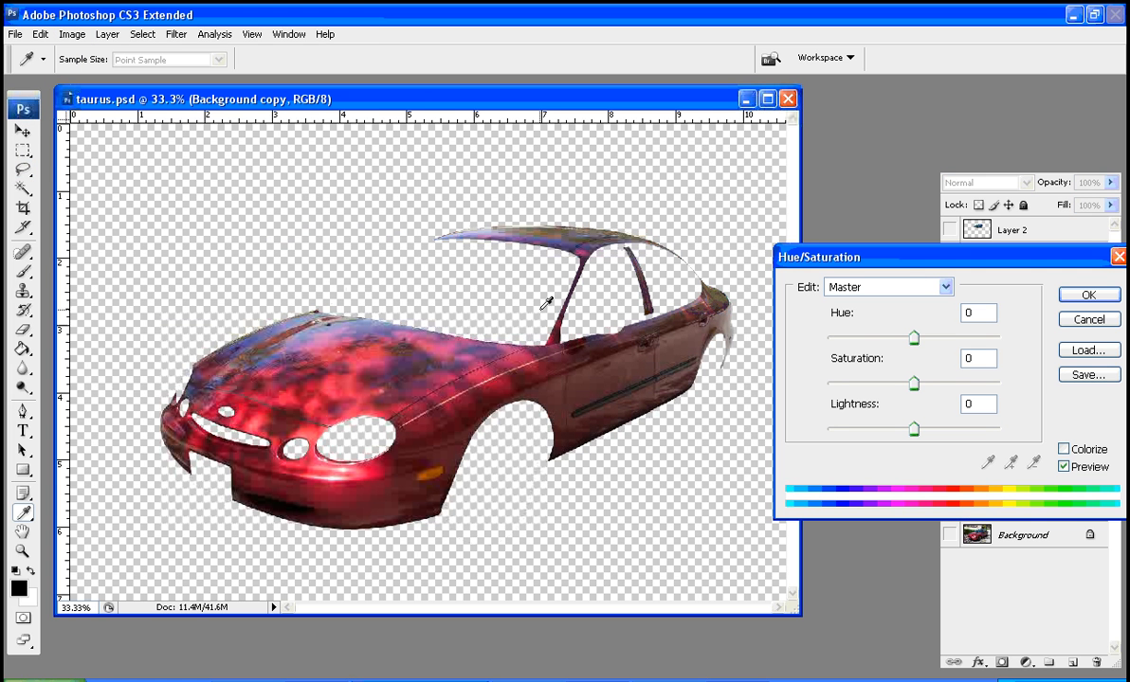
pyautogui.click(1088, 320)
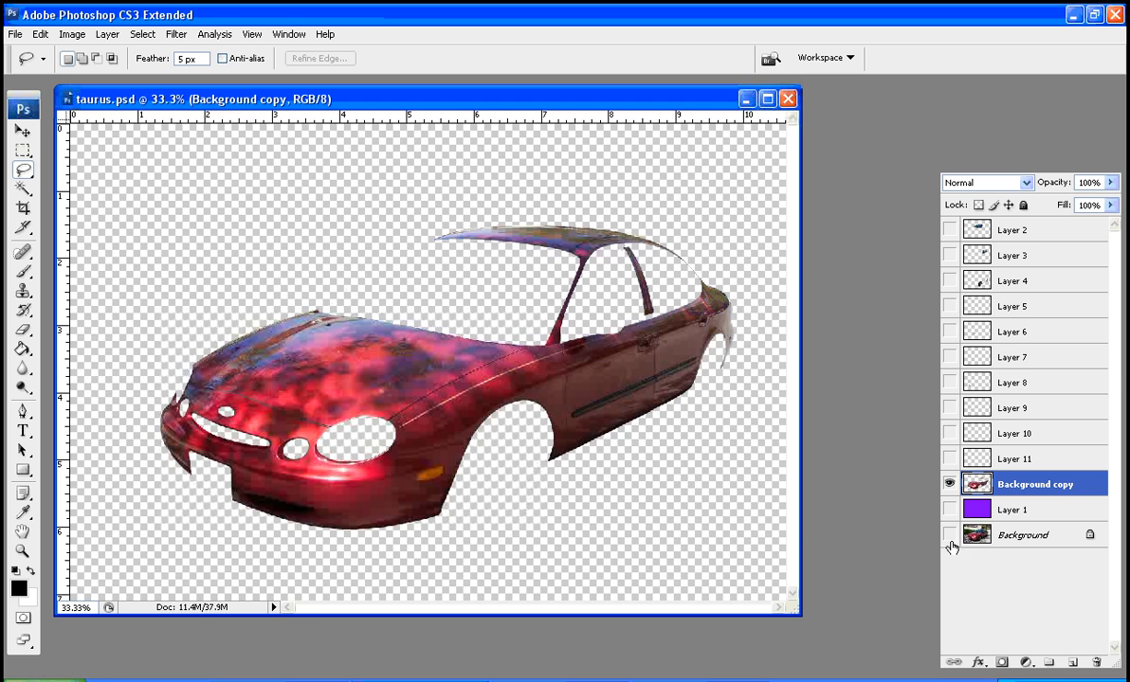
# Show the Background layer and colorize the Background copy layer using Hue/Saturation with a hue of 224
pyautogui.click(949, 534)
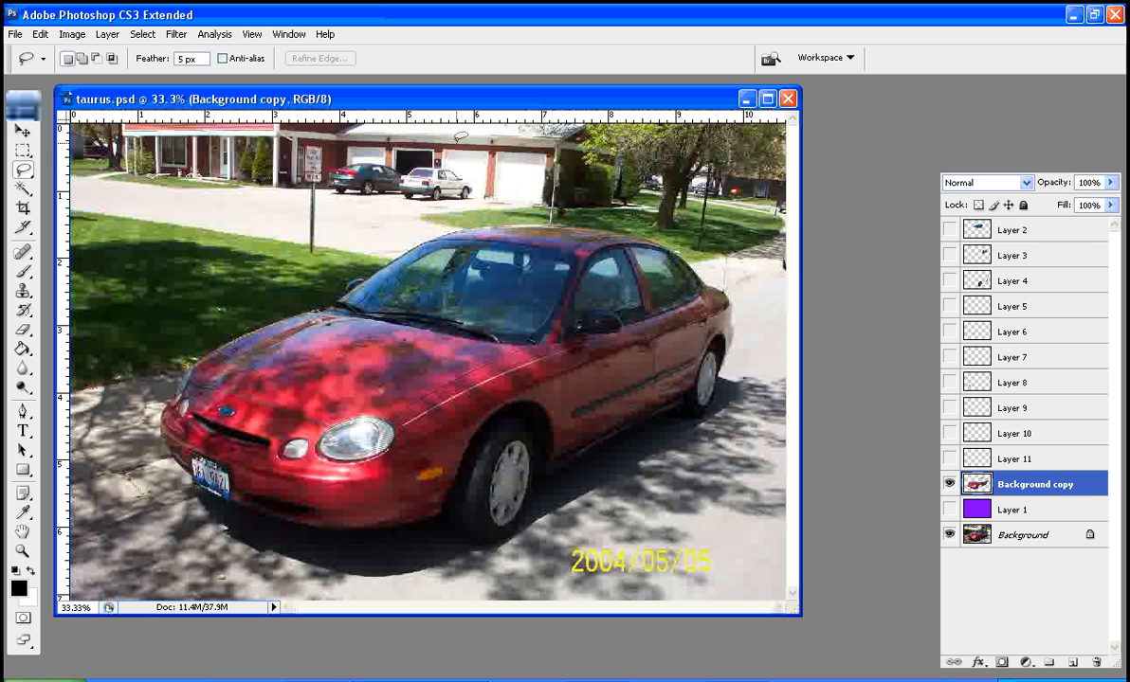
pyautogui.click(72, 34)
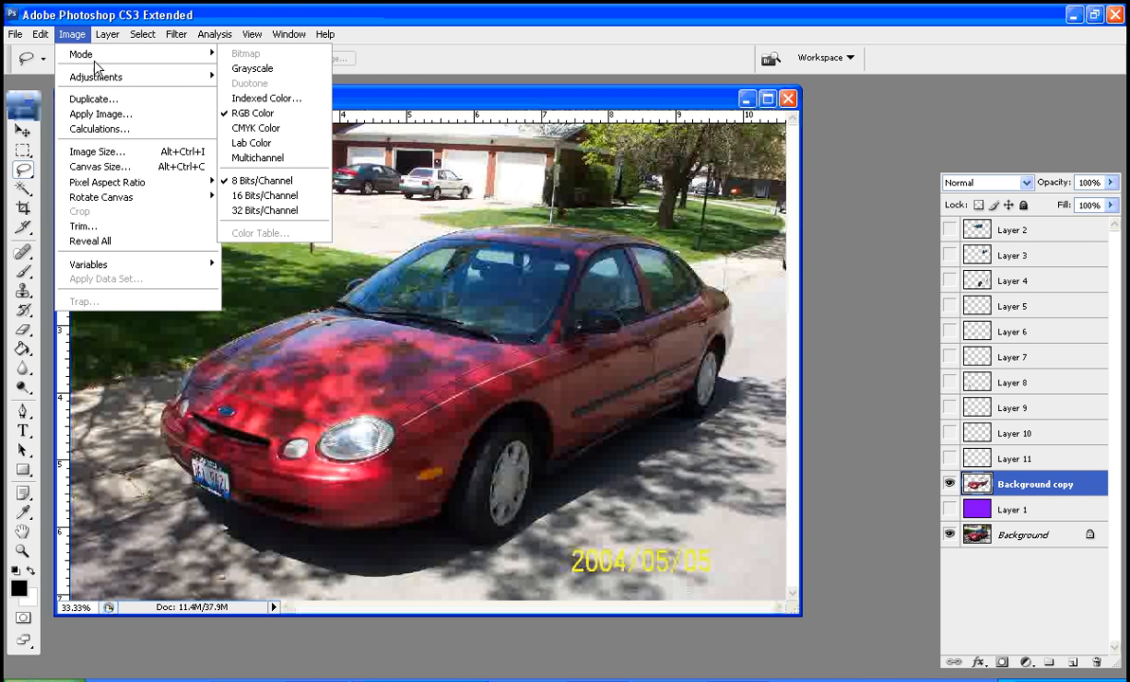
pyautogui.moveTo(147, 77)
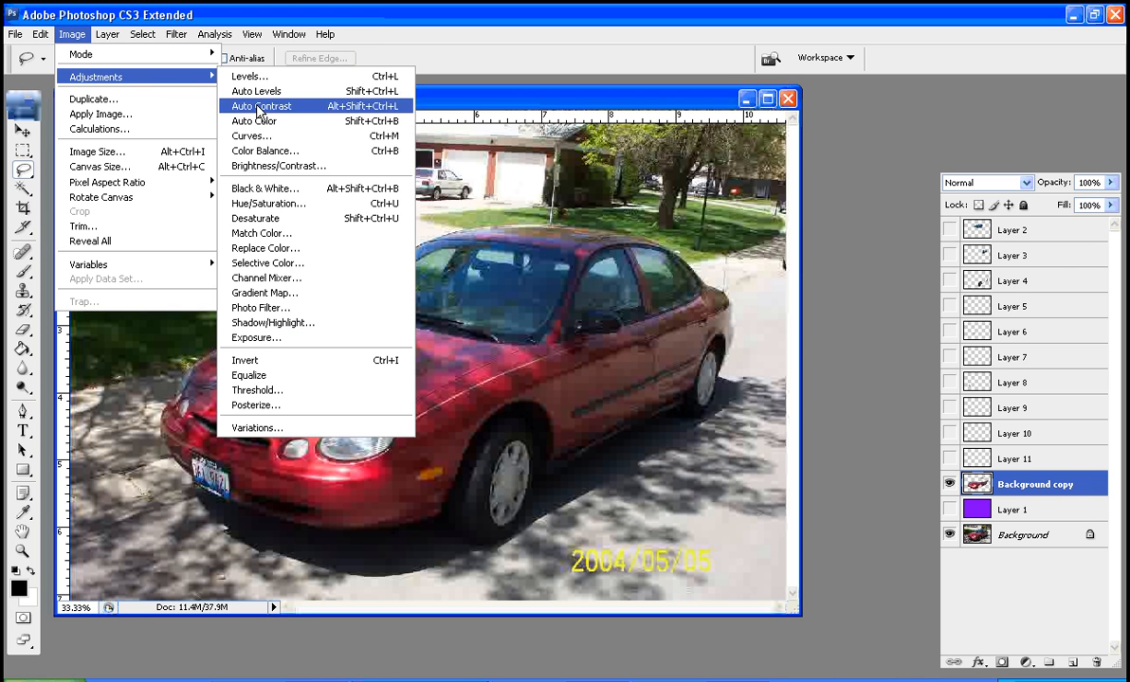
pyautogui.click(267, 197)
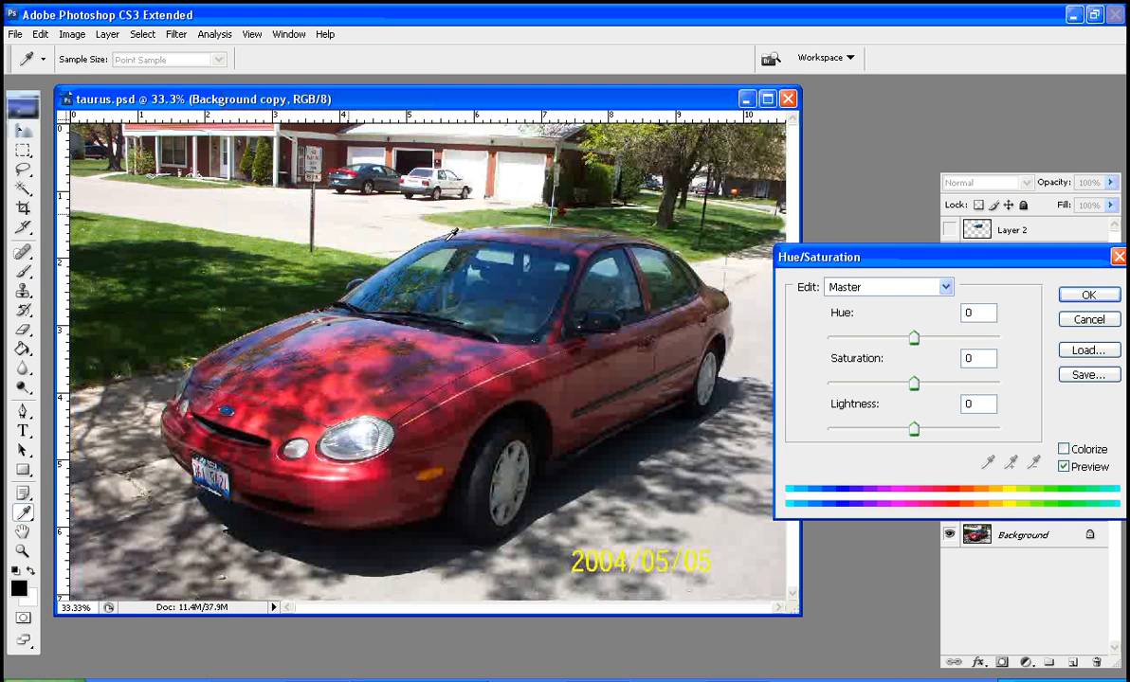
pyautogui.click(1064, 449)
pyautogui.moveTo(827, 337); pyautogui.dragTo(931, 340)
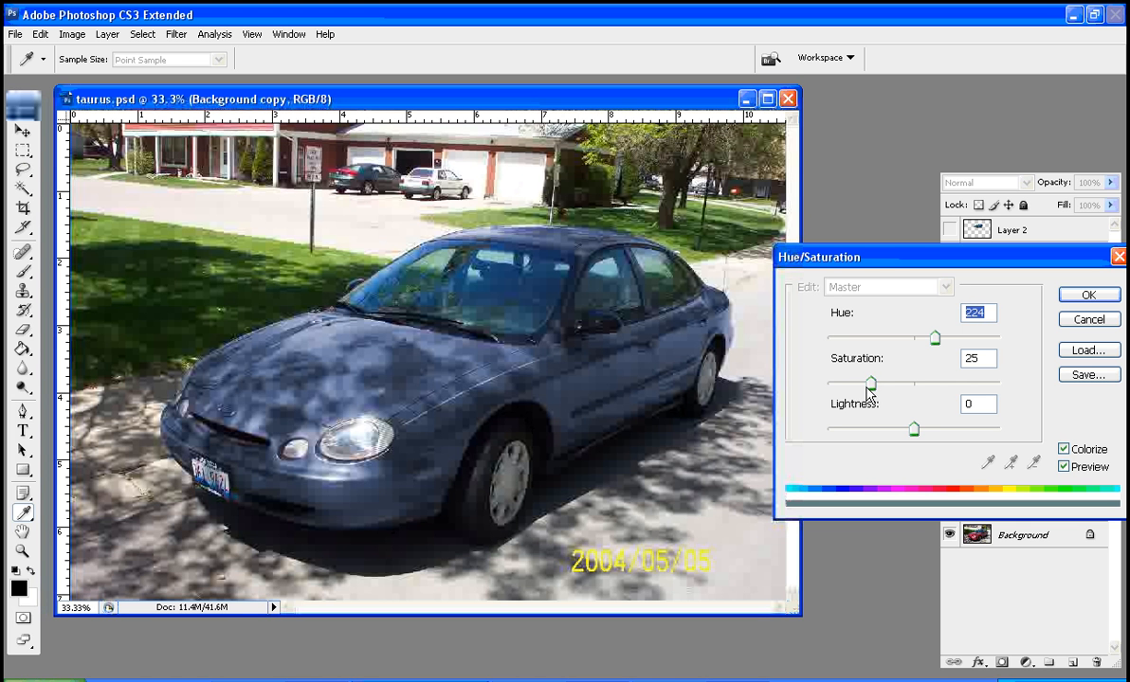
# Set the saturation to 21 and the lightness to 0, and apply the Hue/Saturation adjustment
pyautogui.moveTo(868, 384)
pyautogui.mouseDown()
pyautogui.moveTo(848, 390)
pyautogui.moveTo(864, 389)
pyautogui.mouseUp()
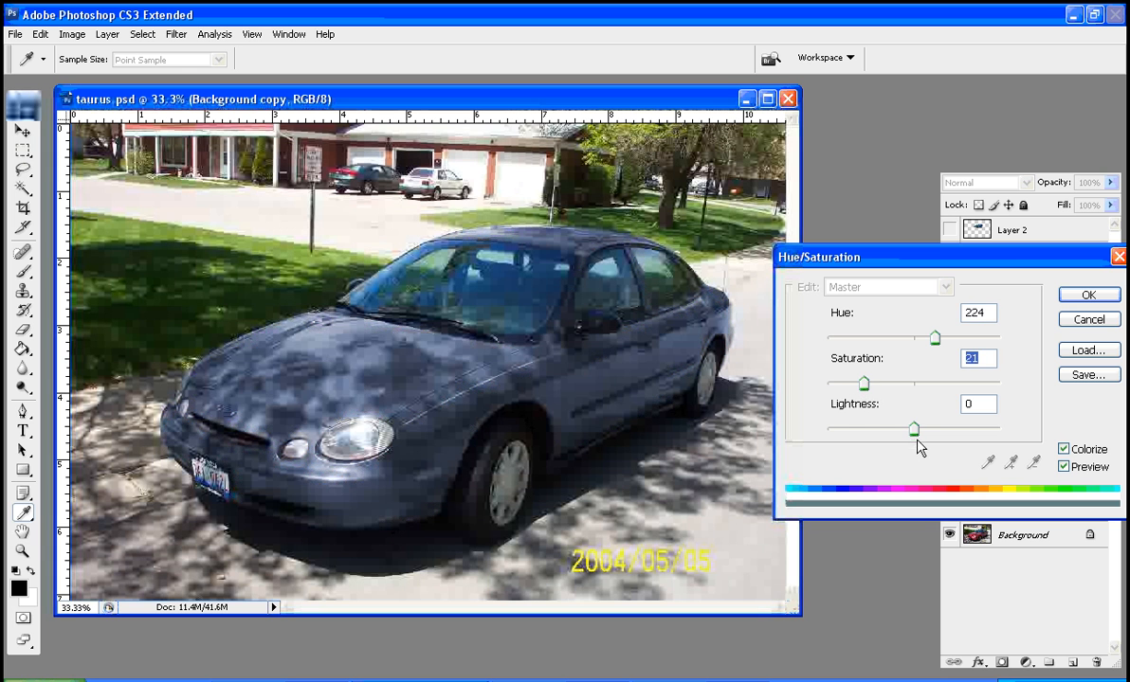
pyautogui.moveTo(914, 431); pyautogui.dragTo(852, 434)
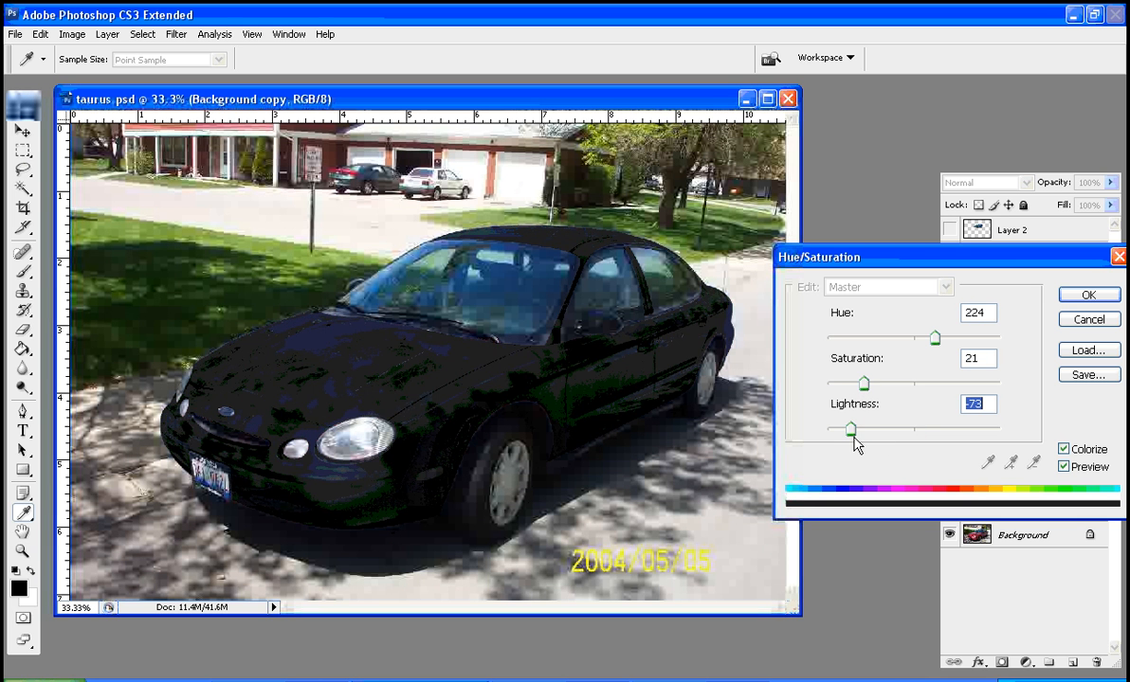
pyautogui.write('0')
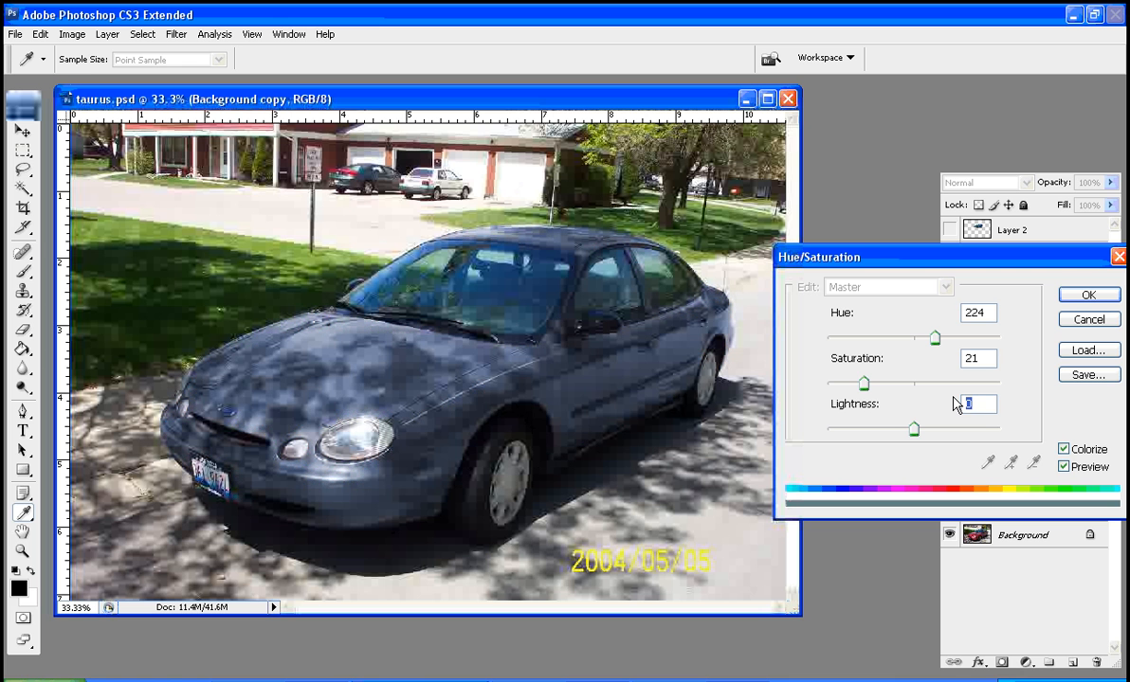
pyautogui.click(1072, 298)
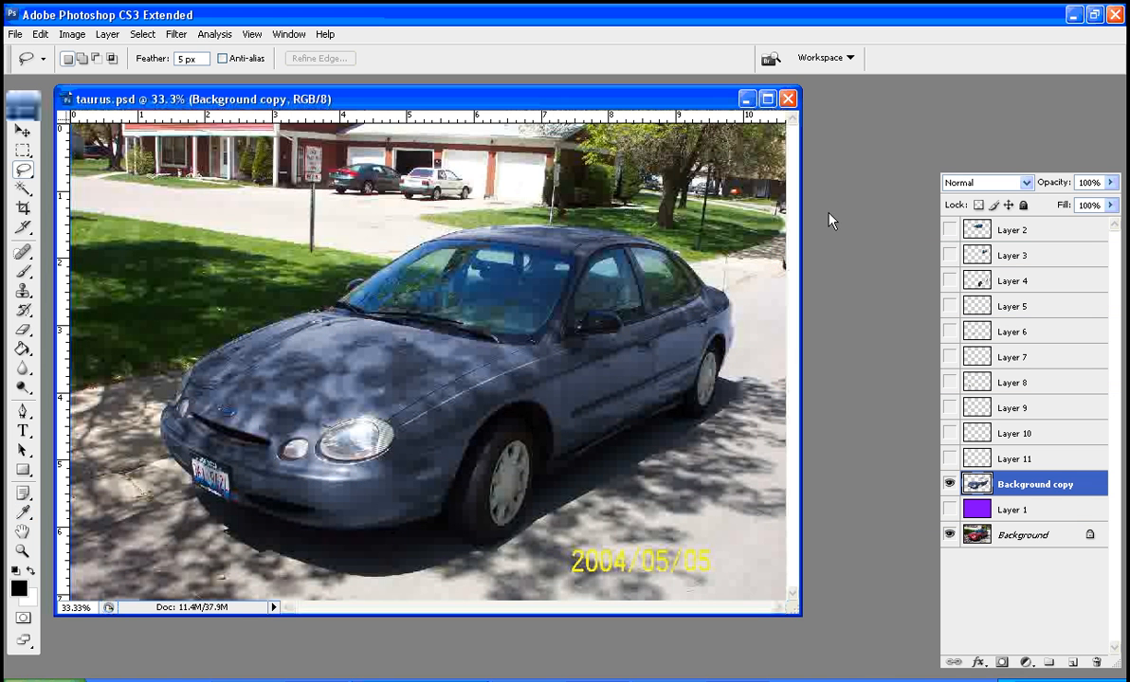
# Hide the recolored Background copy layer and duplicate the original Background layer
pyautogui.click(950, 484)
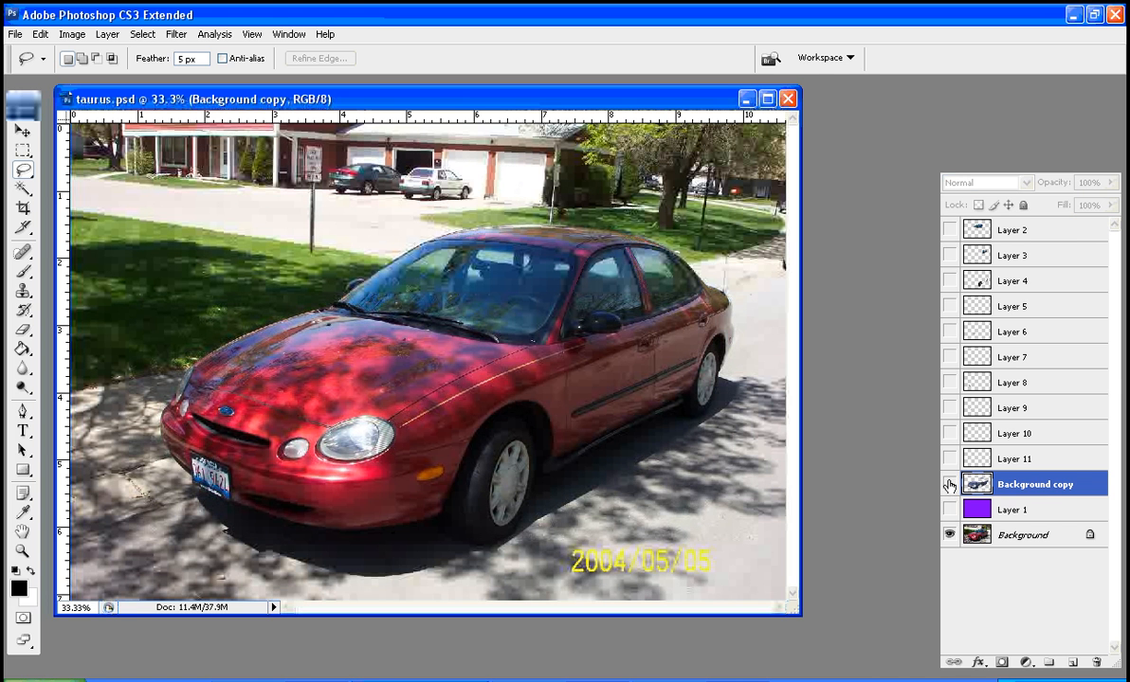
pyautogui.click(980, 536)
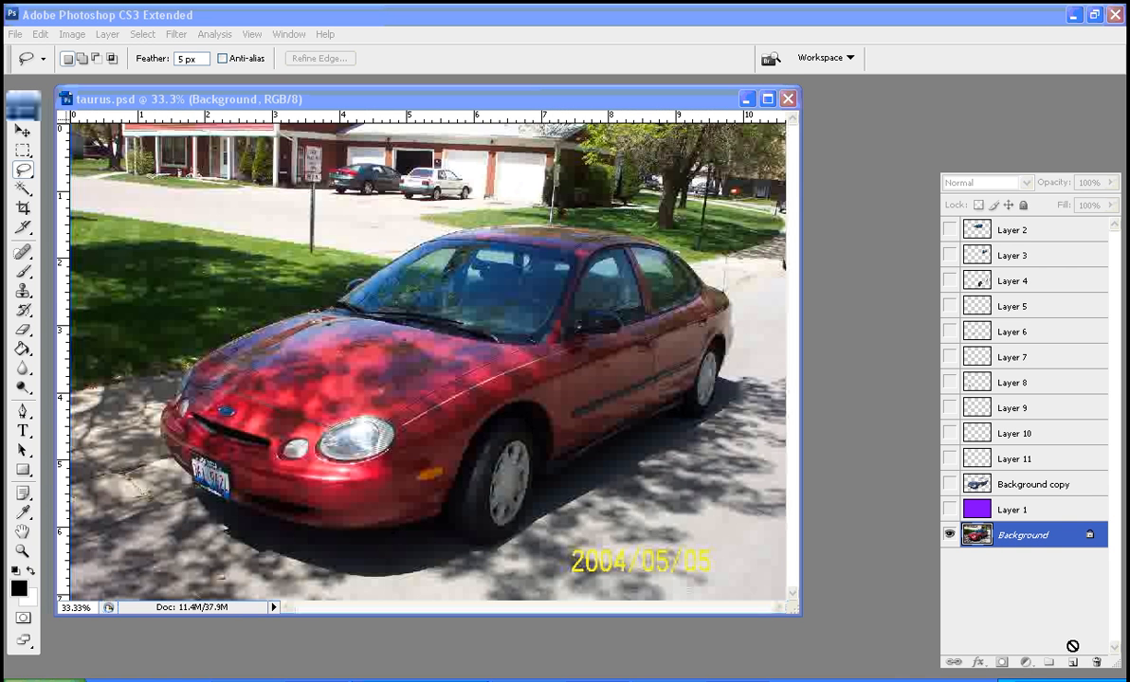
pyautogui.moveTo(1072, 664); pyautogui.dragTo(1072, 665)
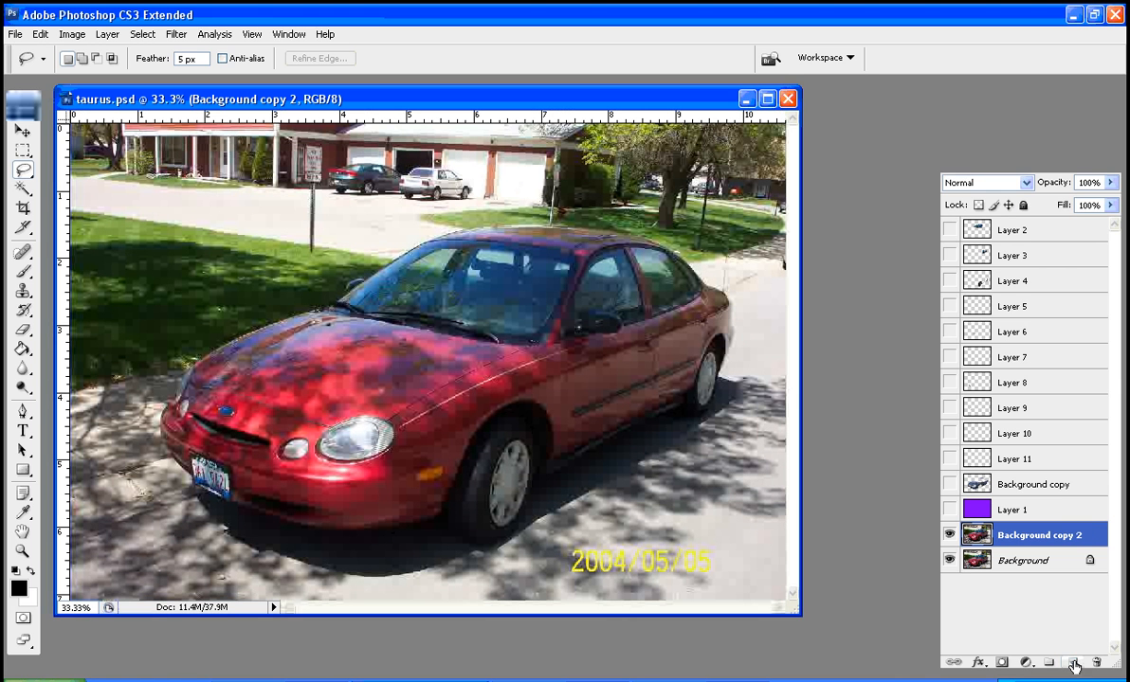
# Hide the original Background layer, and place the purple Layer 1, made visible, directly below Background copy 2
pyautogui.click(949, 561)
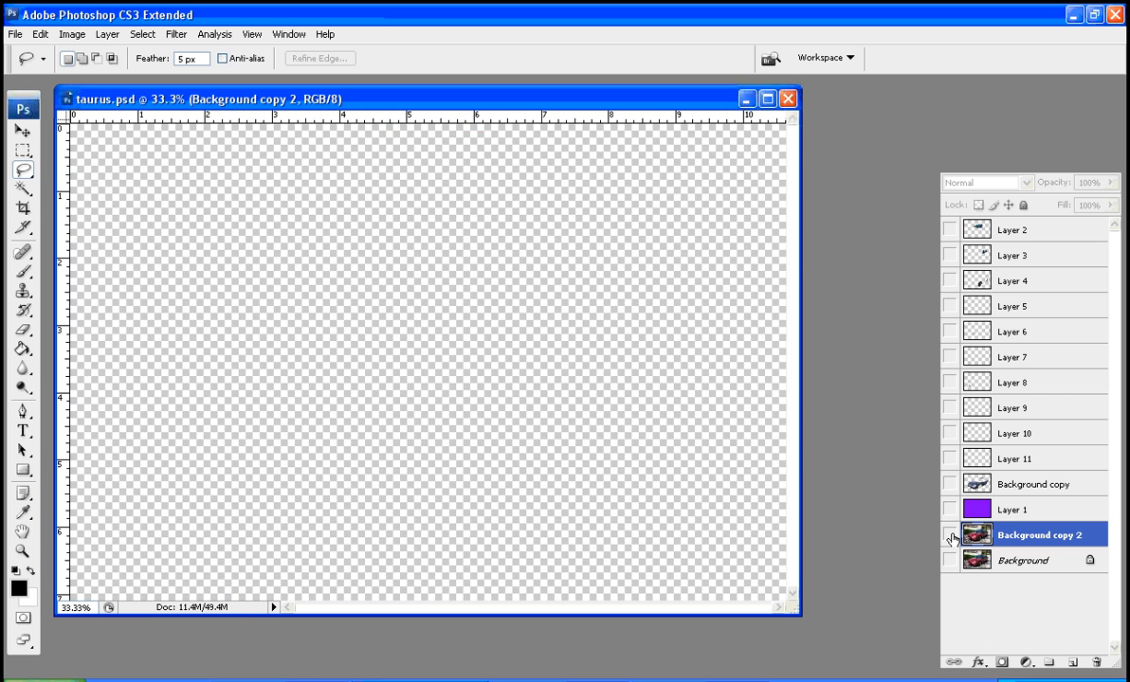
pyautogui.click(949, 534)
pyautogui.click(949, 534)
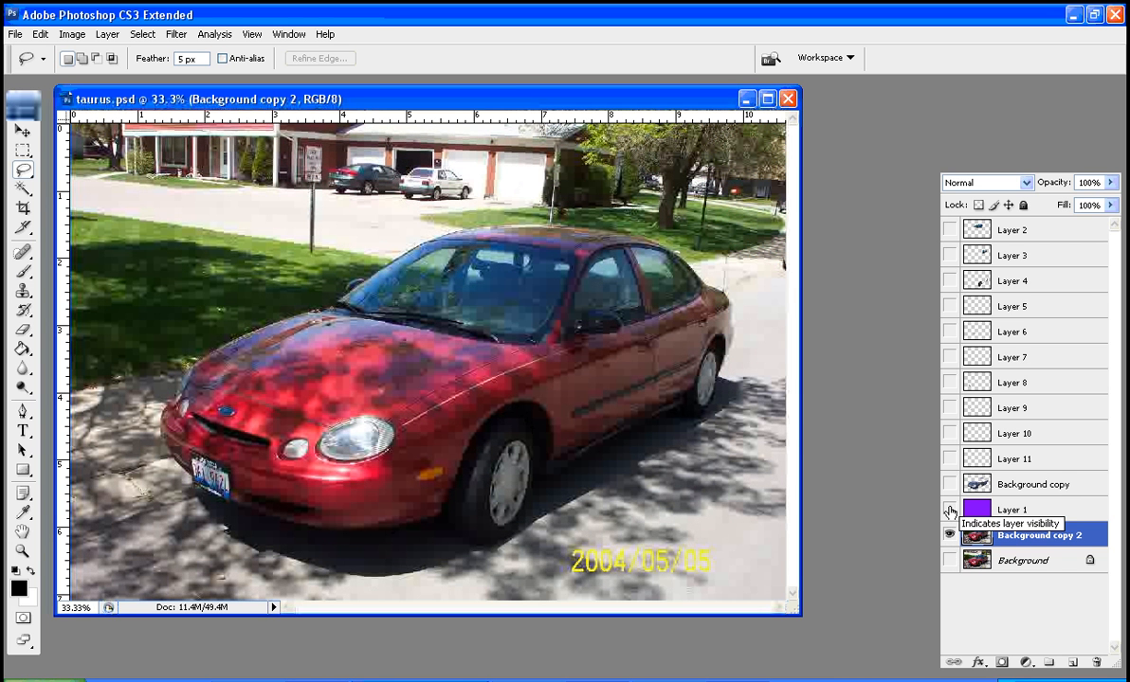
pyautogui.click(950, 512)
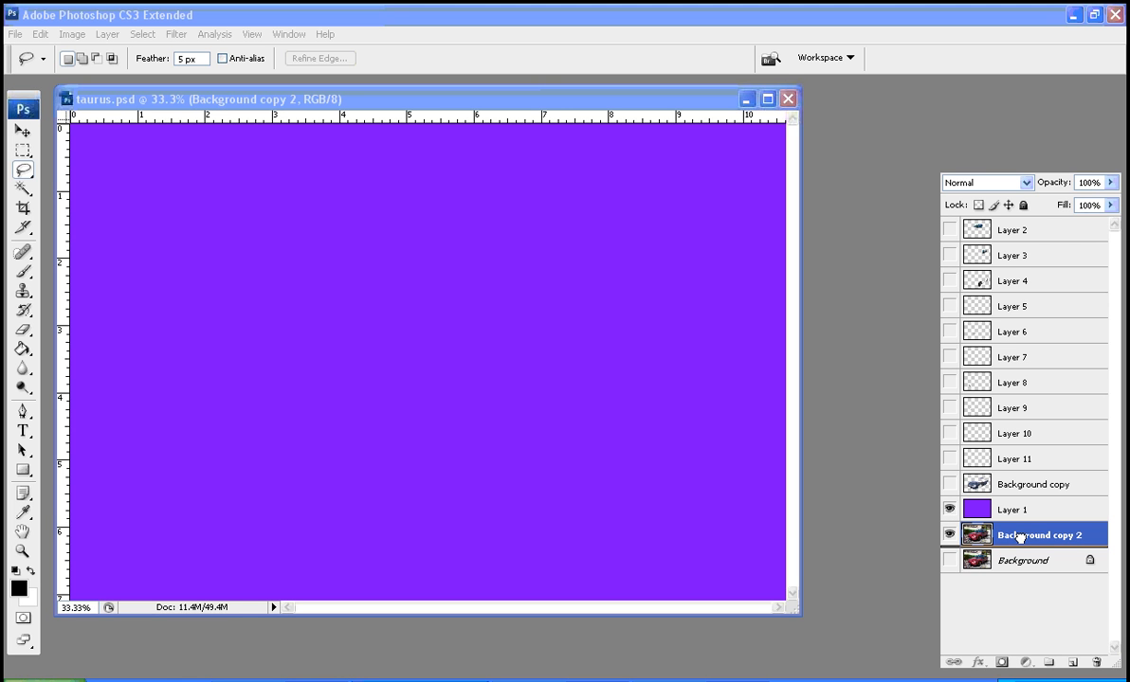
pyautogui.moveTo(1019, 540); pyautogui.dragTo(1017, 546)
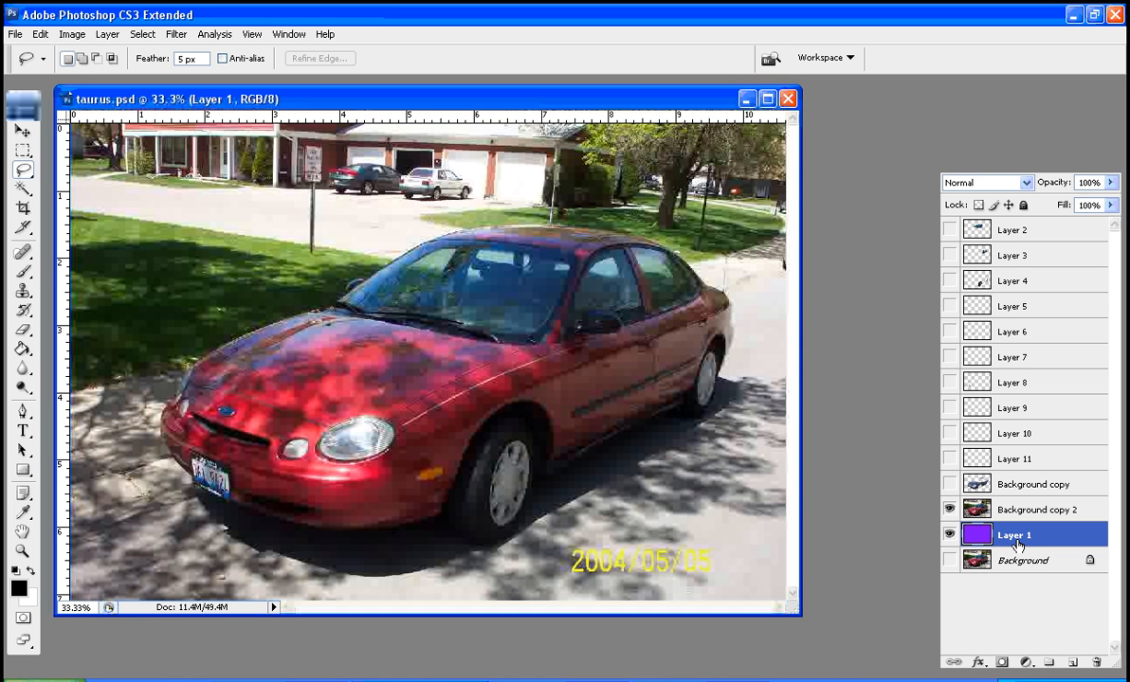
# Draw a rectangular marquee selection over the driveway and lawn just left of the signpost
pyautogui.click(23, 152)
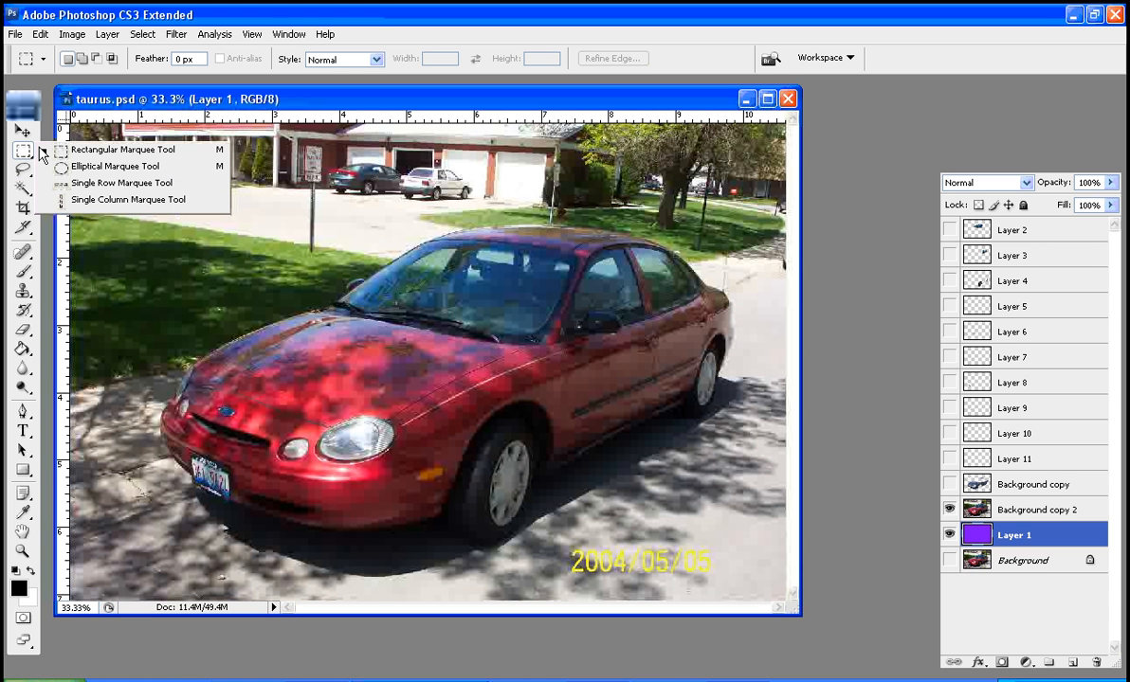
pyautogui.click(91, 154)
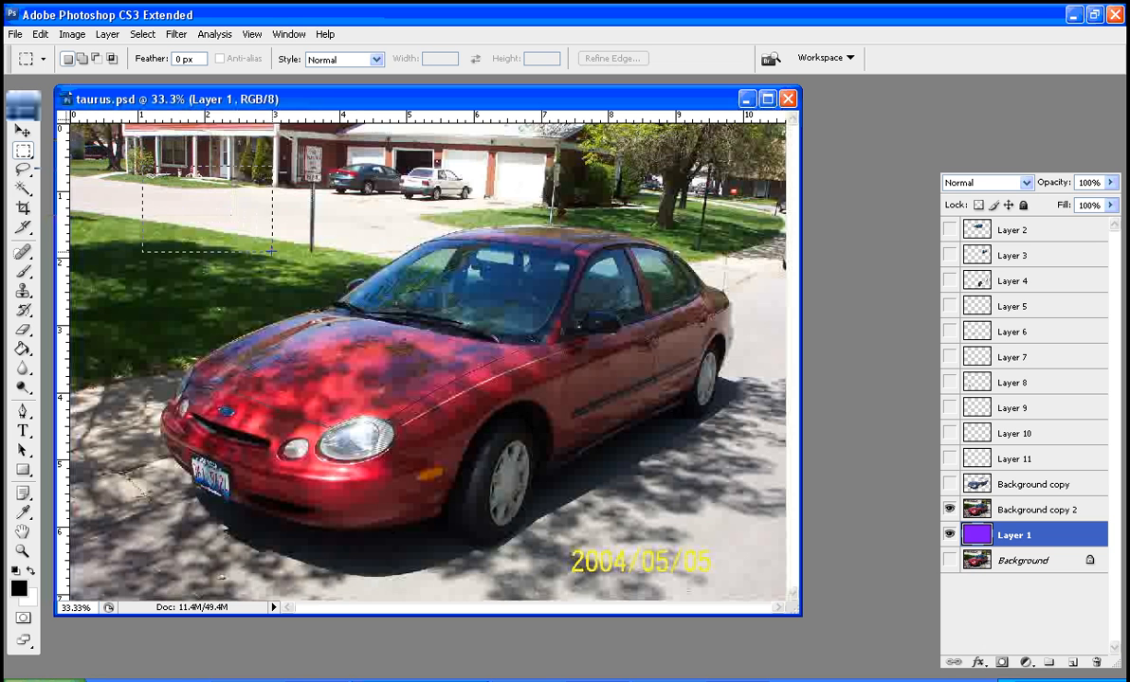
pyautogui.moveTo(271, 251); pyautogui.dragTo(284, 256)
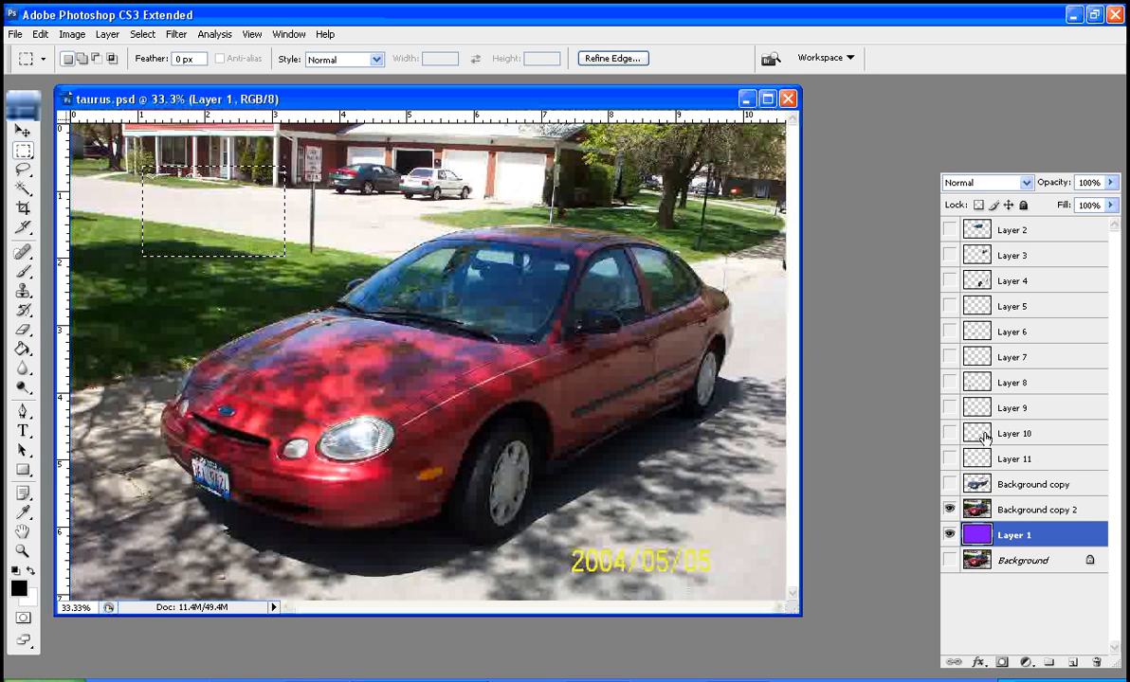
# Clear the selected rectangle from Background copy 2 and deselect it, and restore the Rectangular Marquee history state
pyautogui.click(1069, 512)
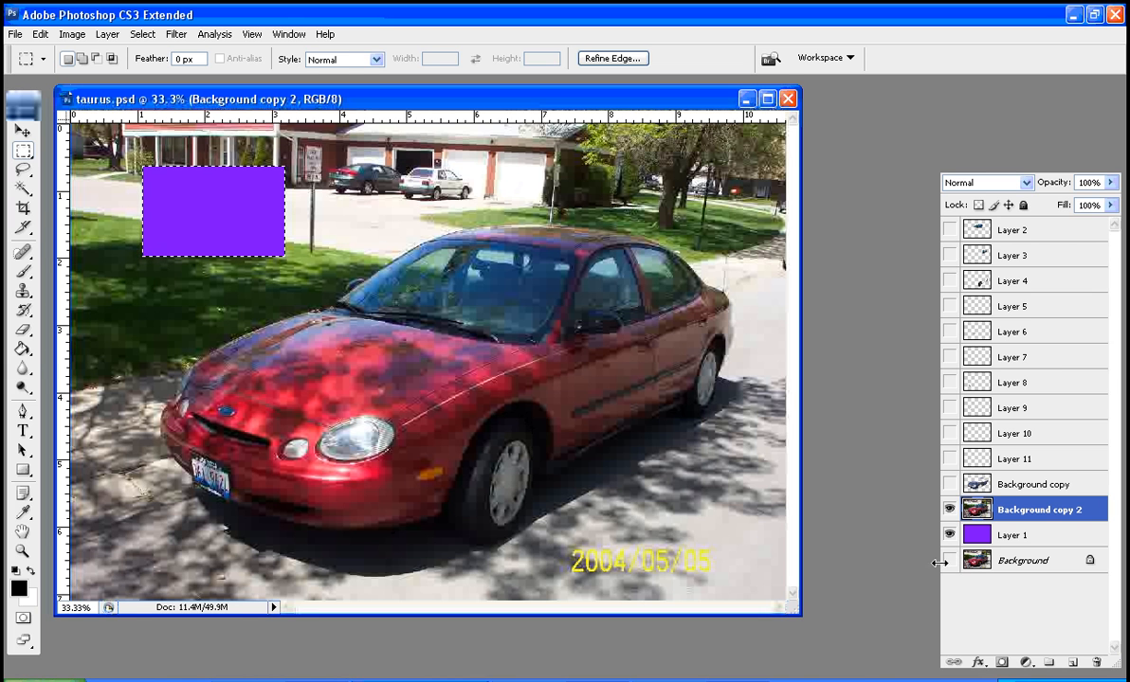
pyautogui.hotkey('ctrl', 'd')
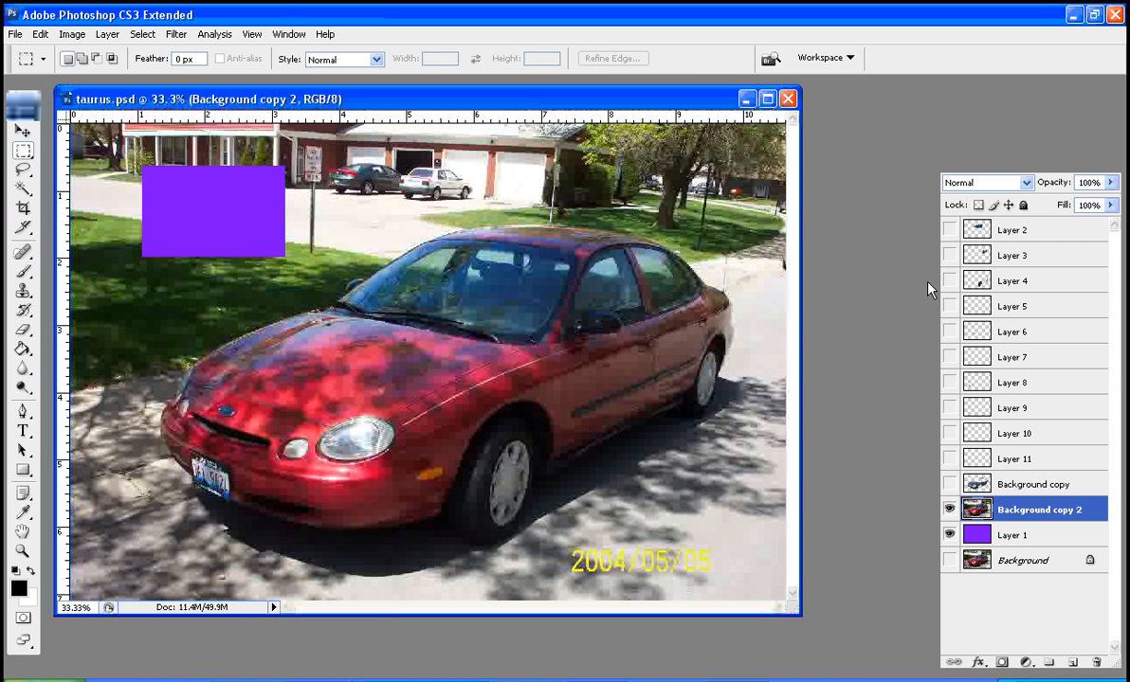
pyautogui.click(923, 115)
pyautogui.click(807, 477)
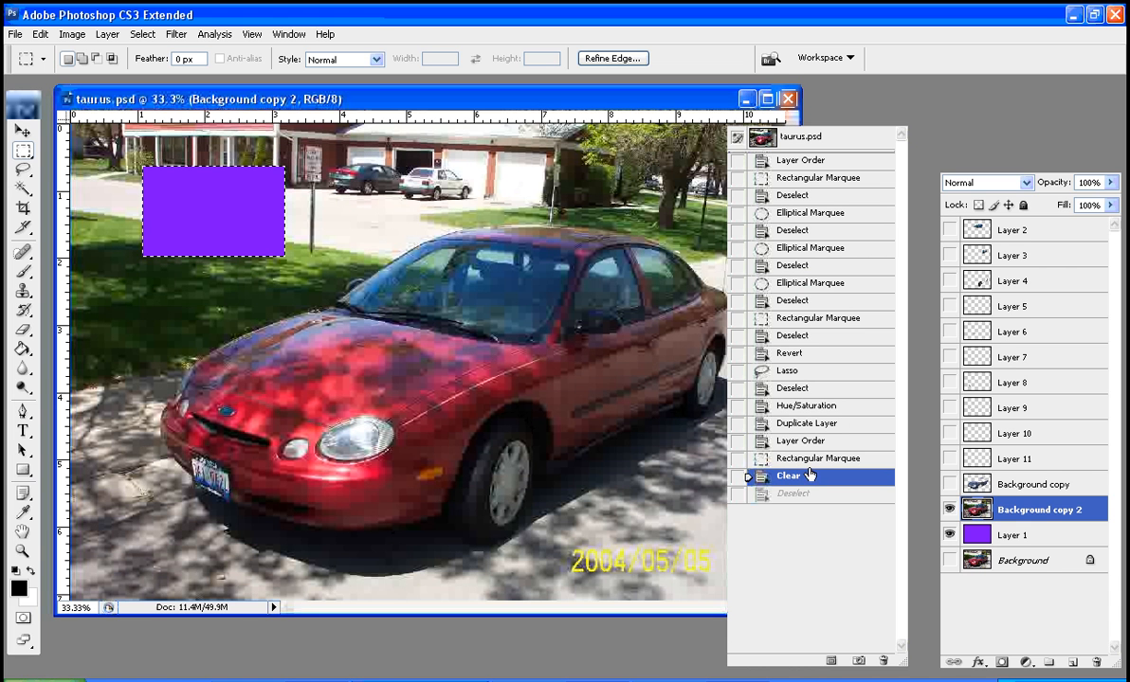
pyautogui.click(810, 458)
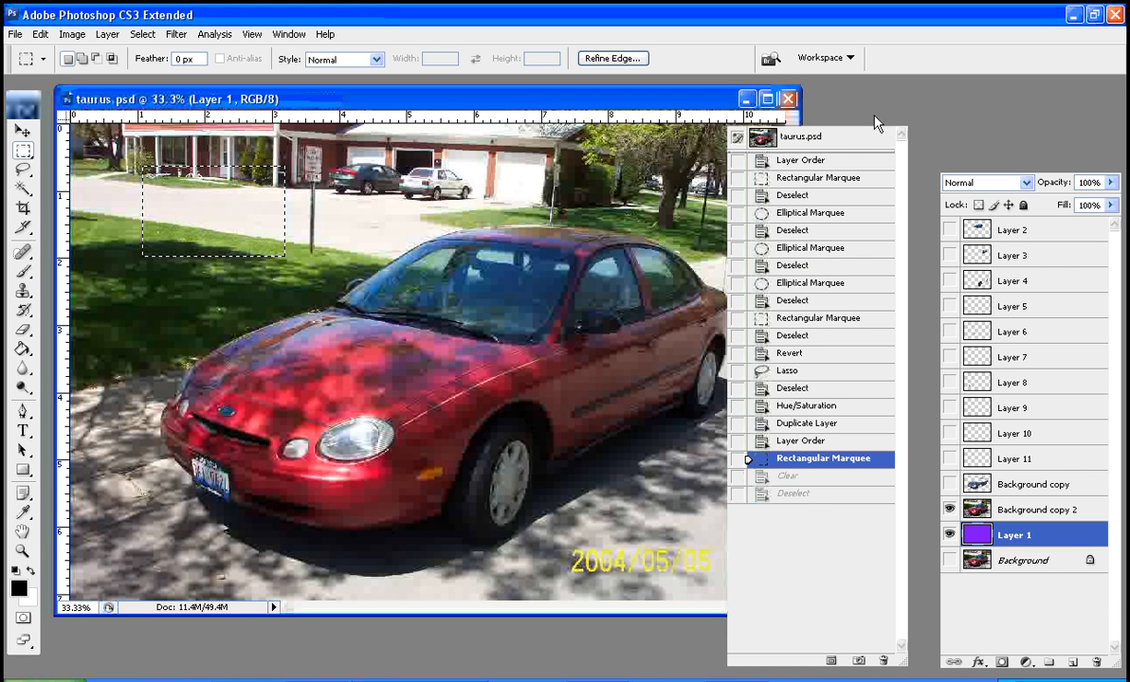
# Deselect the rectangle over the driveway, and draw and deselect two more test selections with the Rectangular Marquee over the driveway and lawn
pyautogui.click(898, 110)
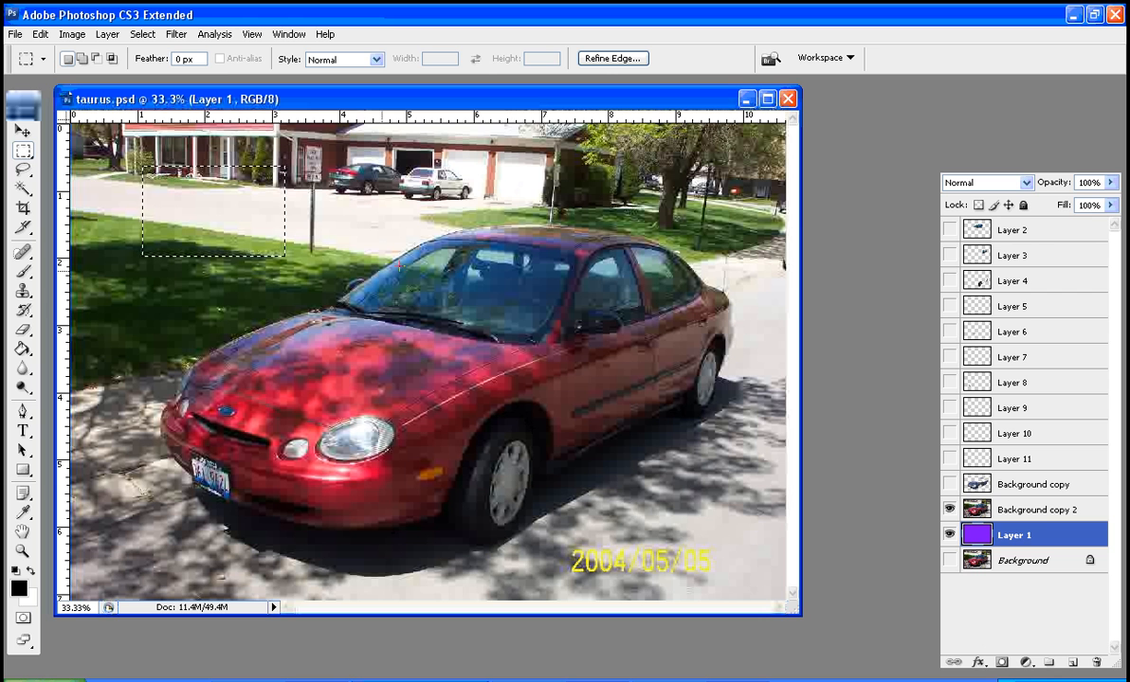
pyautogui.click(319, 306)
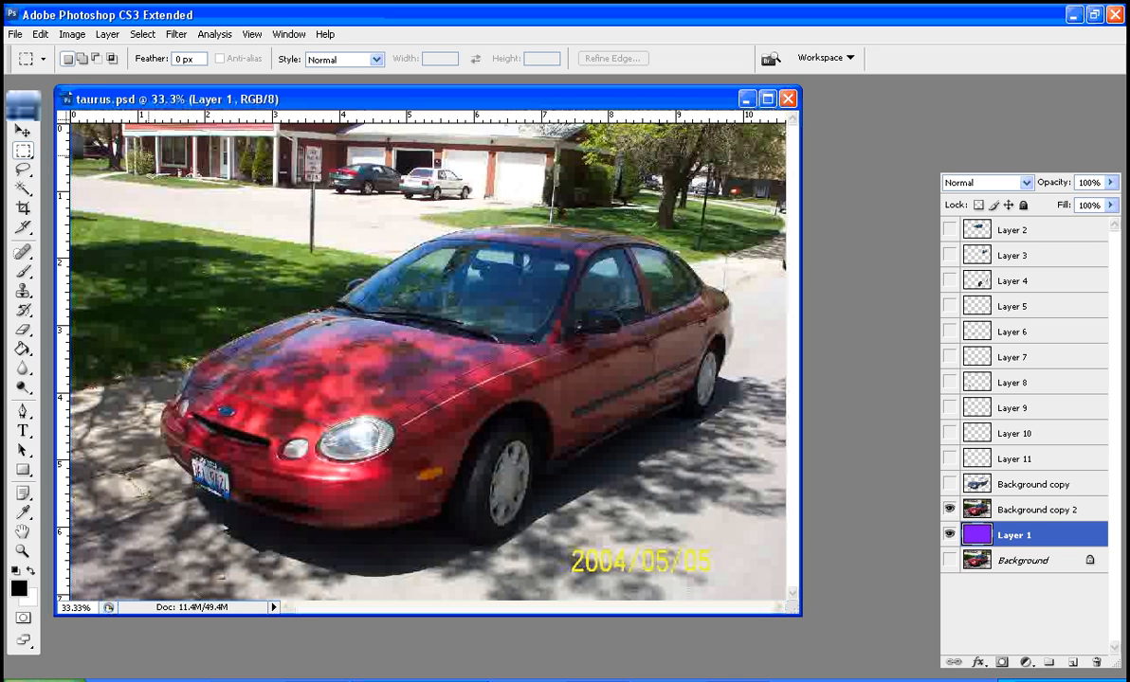
pyautogui.moveTo(149, 152); pyautogui.dragTo(261, 235)
pyautogui.moveTo(329, 277); pyautogui.dragTo(433, 261)
pyautogui.click(420, 313)
# Try the Elliptical Marquee tool with several oval selections over the driveway and lawn in front of the car
pyautogui.moveTo(23, 152); pyautogui.dragTo(76, 171)
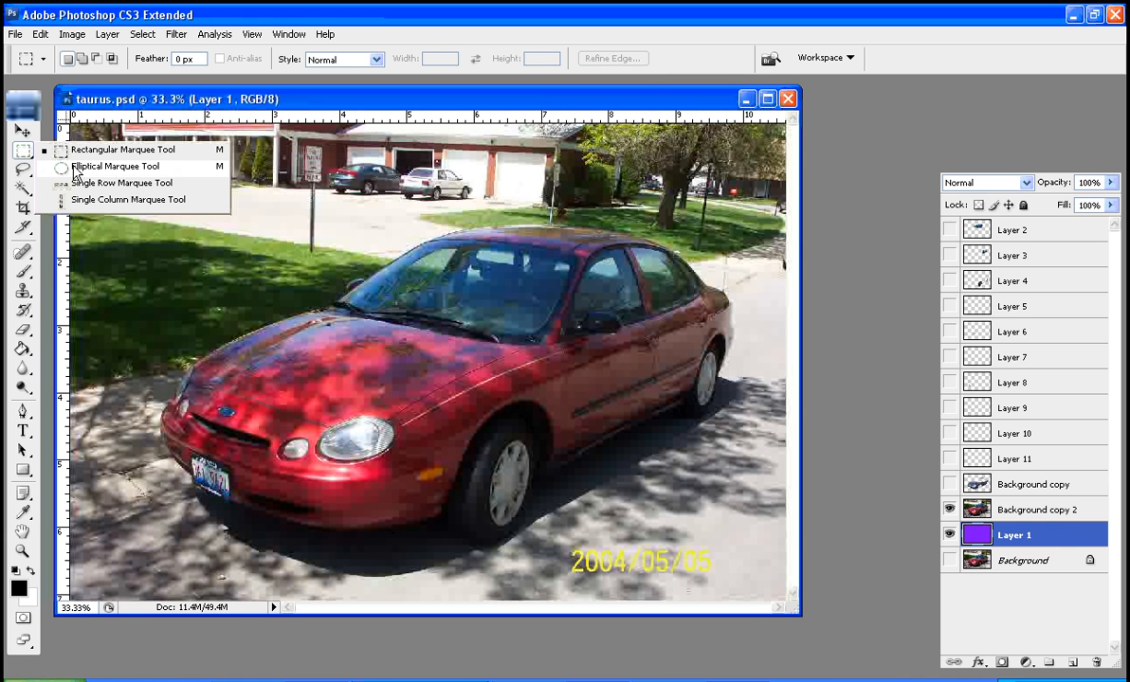
pyautogui.click(75, 169)
pyautogui.moveTo(177, 171); pyautogui.dragTo(413, 267)
pyautogui.click(403, 256)
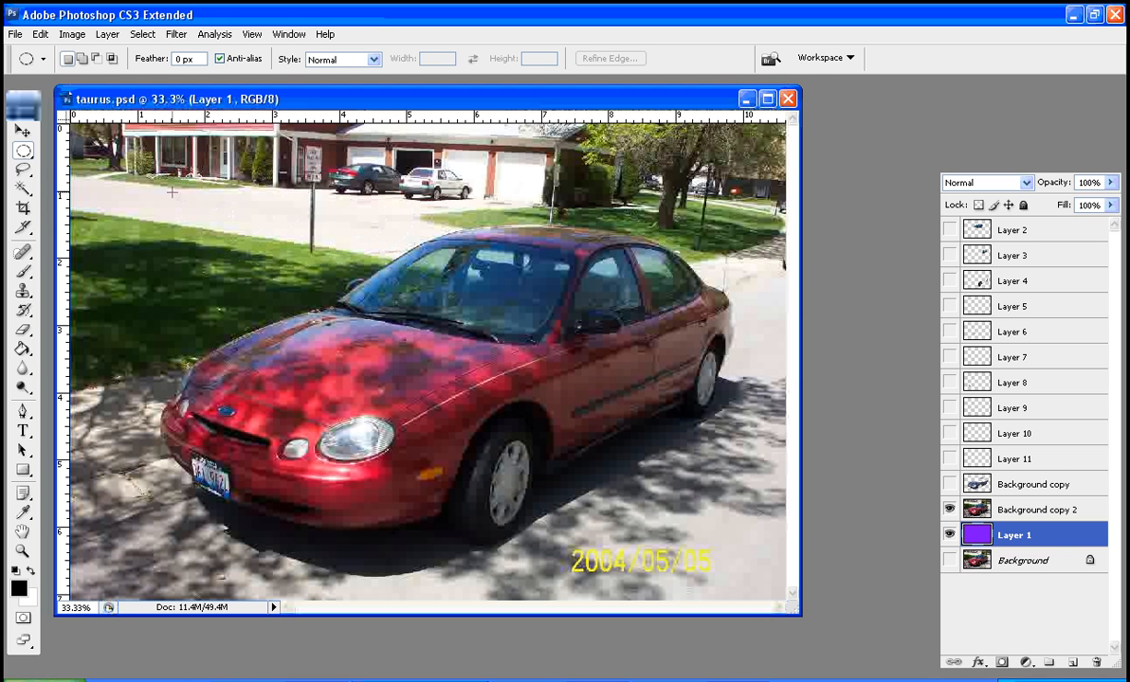
pyautogui.moveTo(138, 155); pyautogui.dragTo(246, 266)
pyautogui.moveTo(338, 264); pyautogui.dragTo(299, 317)
# Draw a circular selection outward from its centre on the driveway just left of the signpost, and deselect it
pyautogui.click(252, 208)
pyautogui.moveTo(266, 206); pyautogui.dragTo(296, 247)
pyautogui.hotkey('ctrl', 'd')
pyautogui.moveTo(276, 192); pyautogui.dragTo(309, 257)
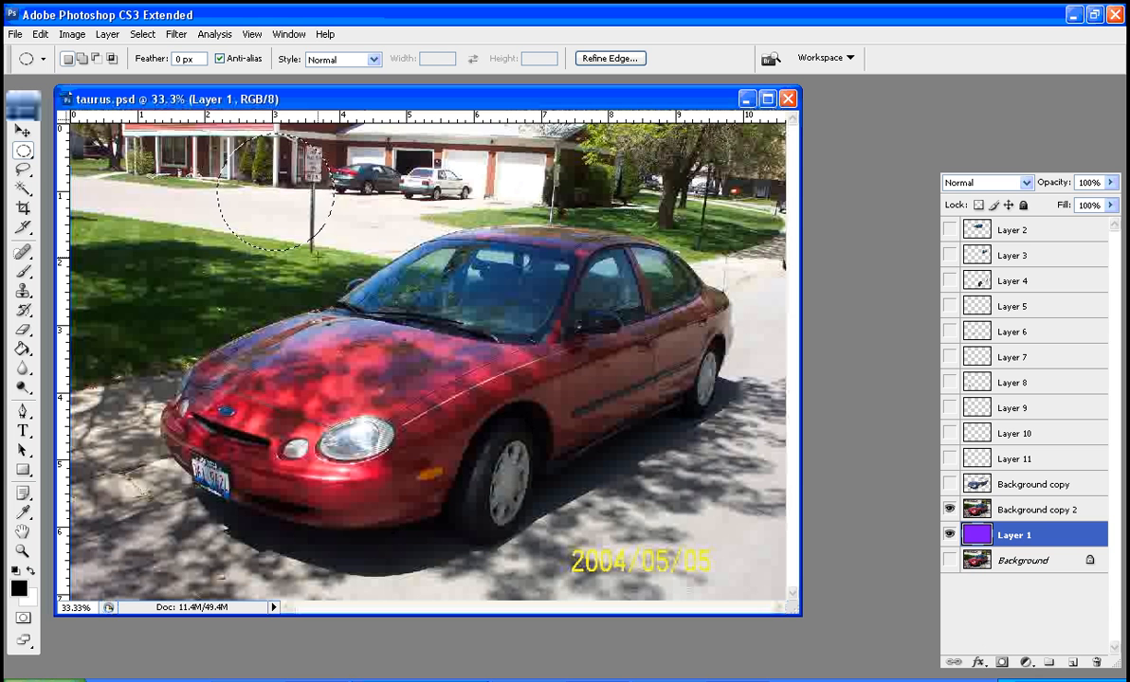
pyautogui.click(316, 255)
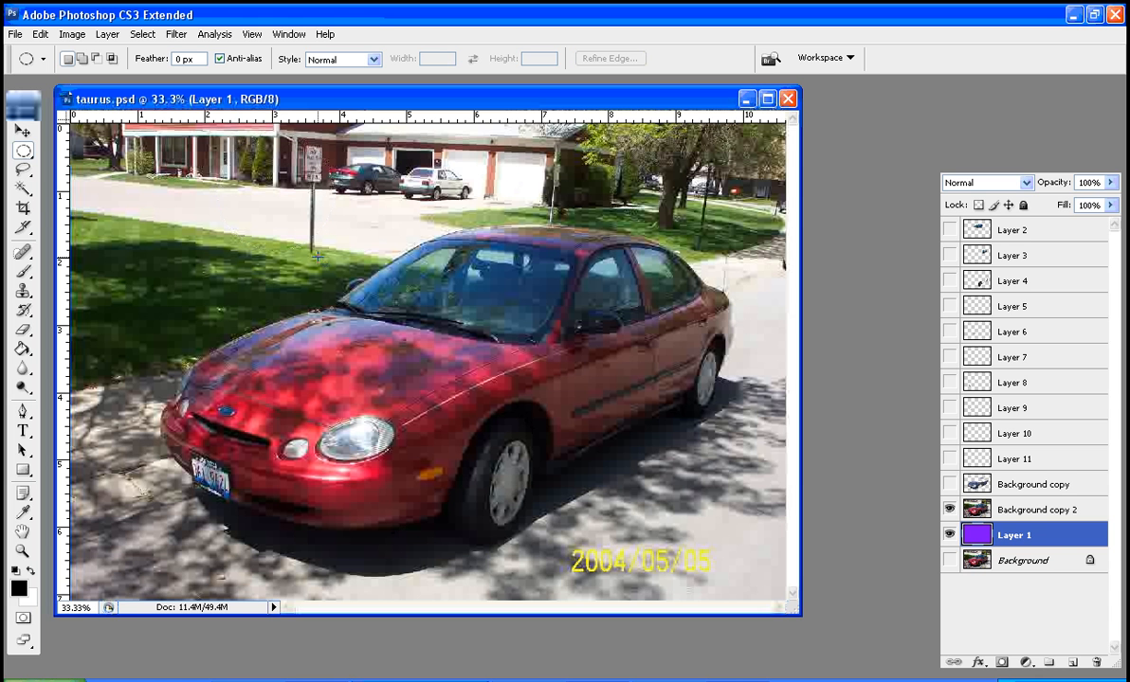
# Switch to the Single Column Marquee tool and return to the Rectangular Marquee tool
pyautogui.click(22, 149)
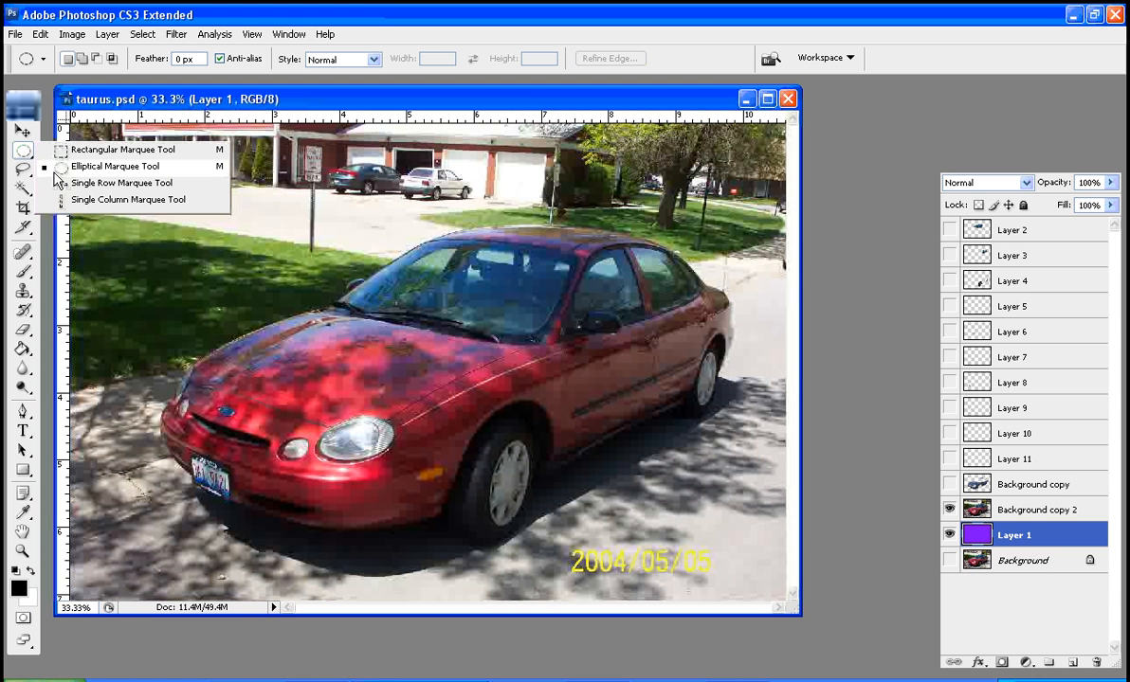
pyautogui.click(105, 204)
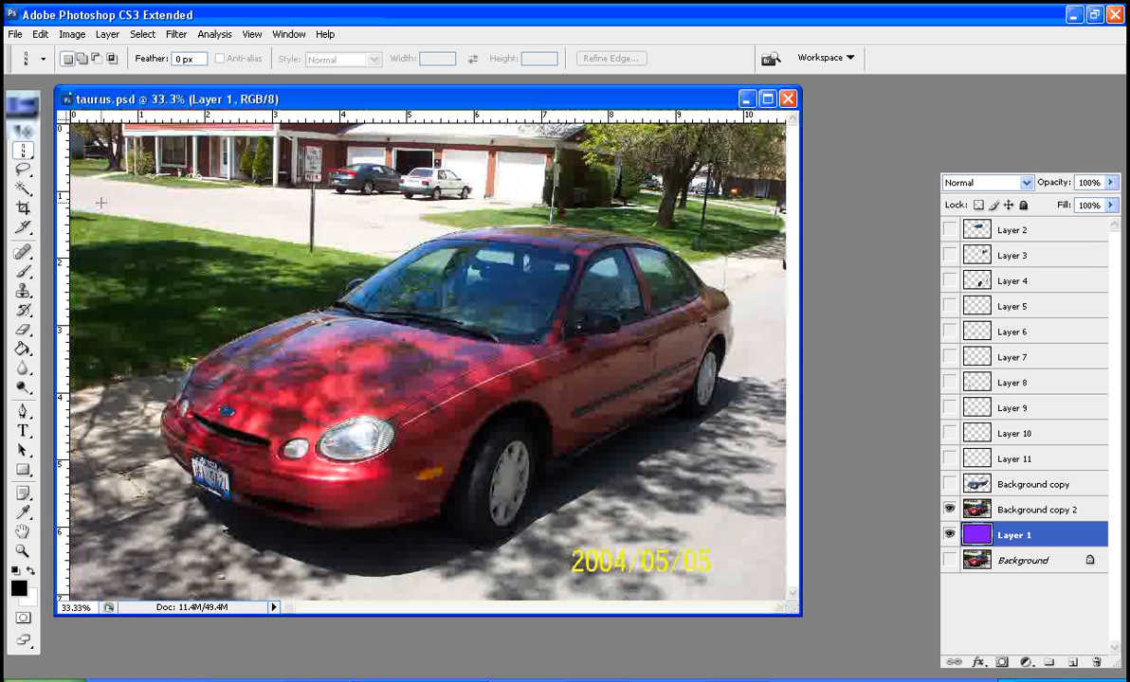
pyautogui.click(26, 154)
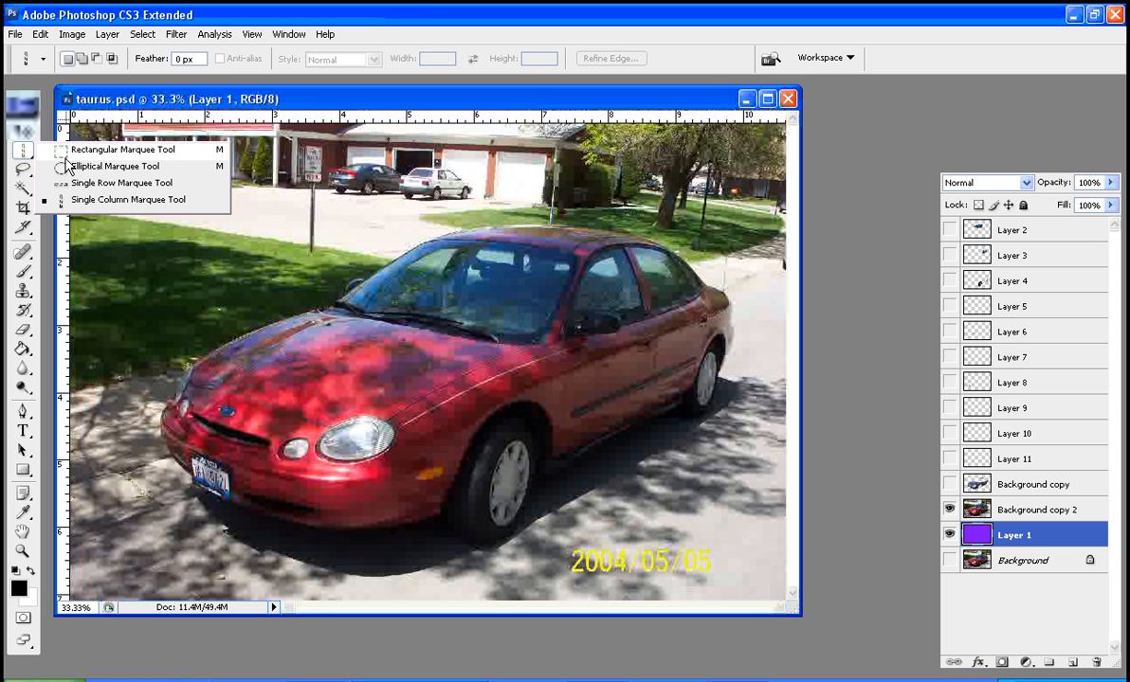
pyautogui.click(85, 149)
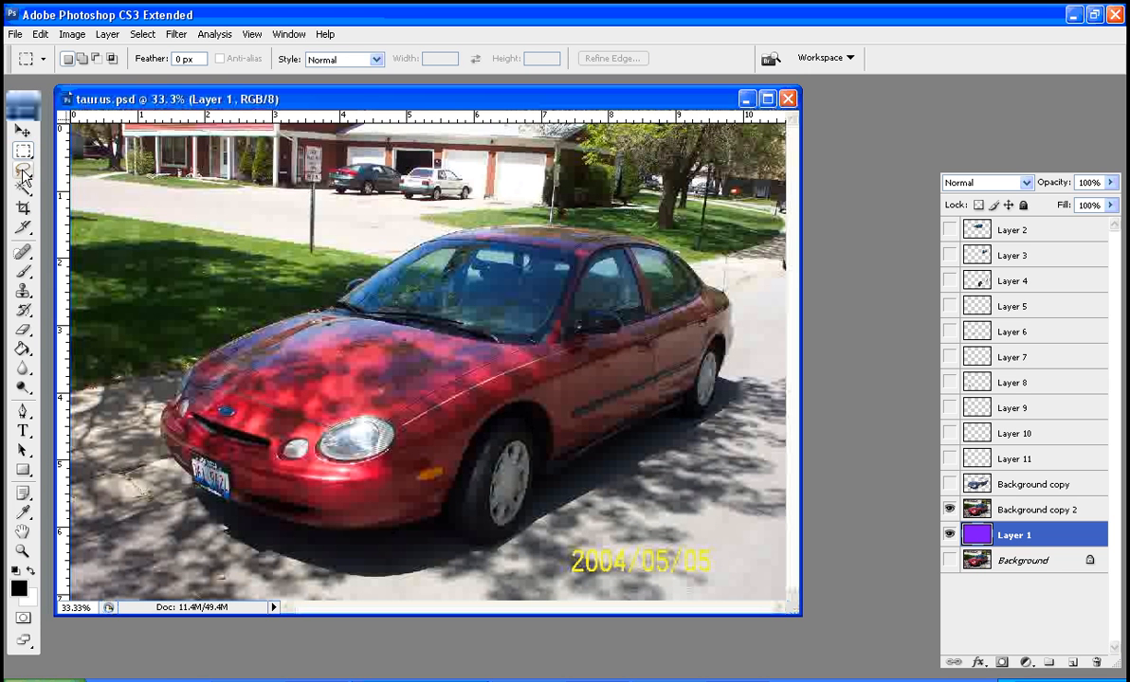
# Outline the shaded lawn along the hood edge up to the side mirror with the Lasso, and clear that area from Background copy 2
pyautogui.click(25, 175)
pyautogui.click(74, 163)
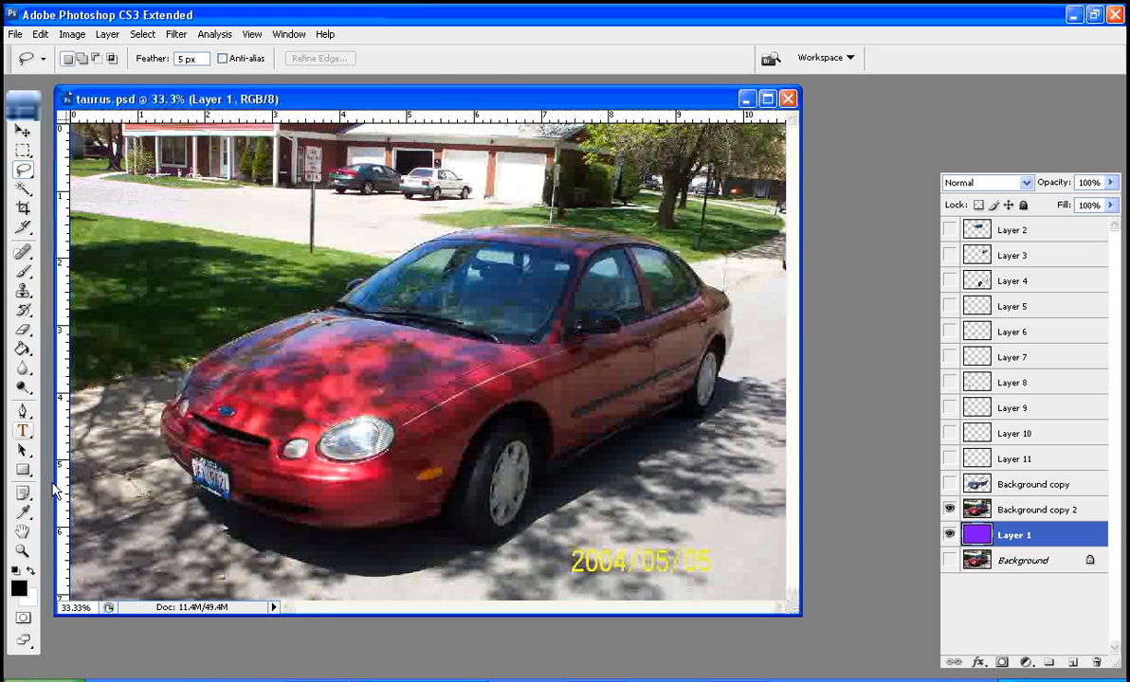
pyautogui.press('z')
pyautogui.click(303, 344)
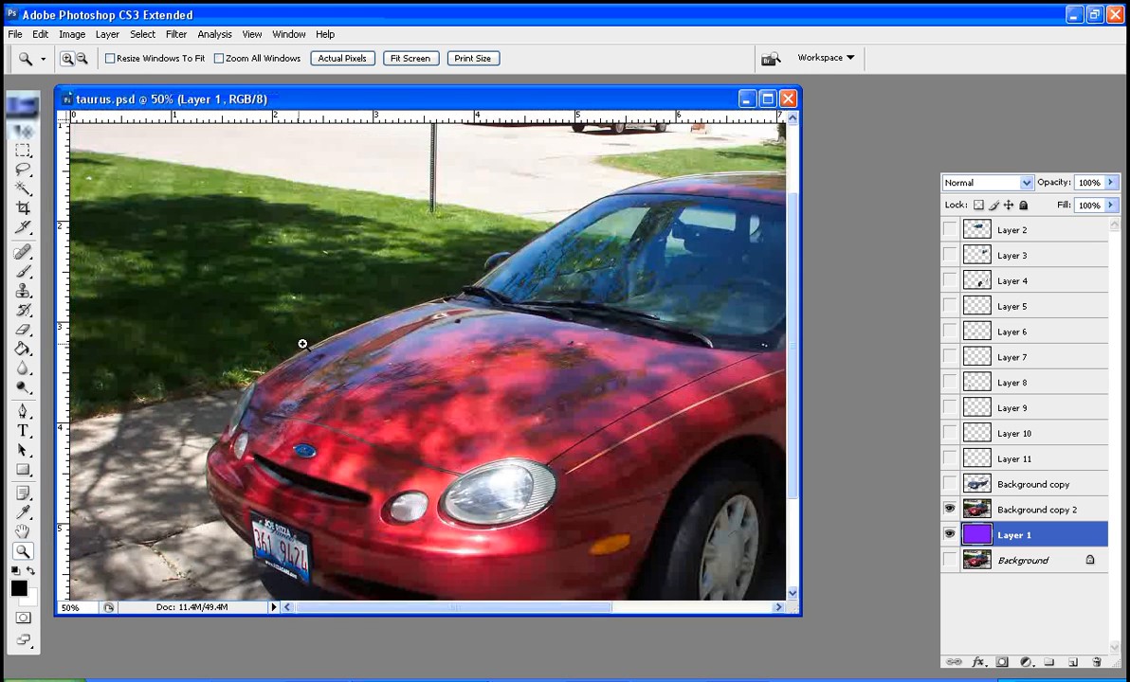
pyautogui.click(22, 168)
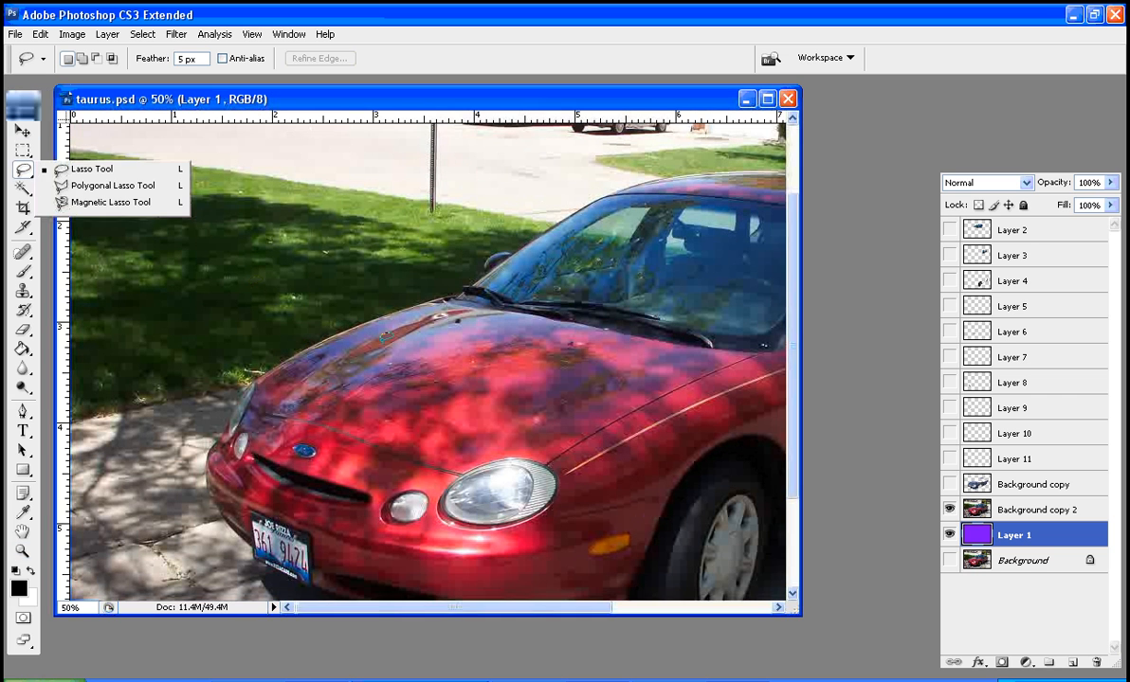
pyautogui.click(360, 99)
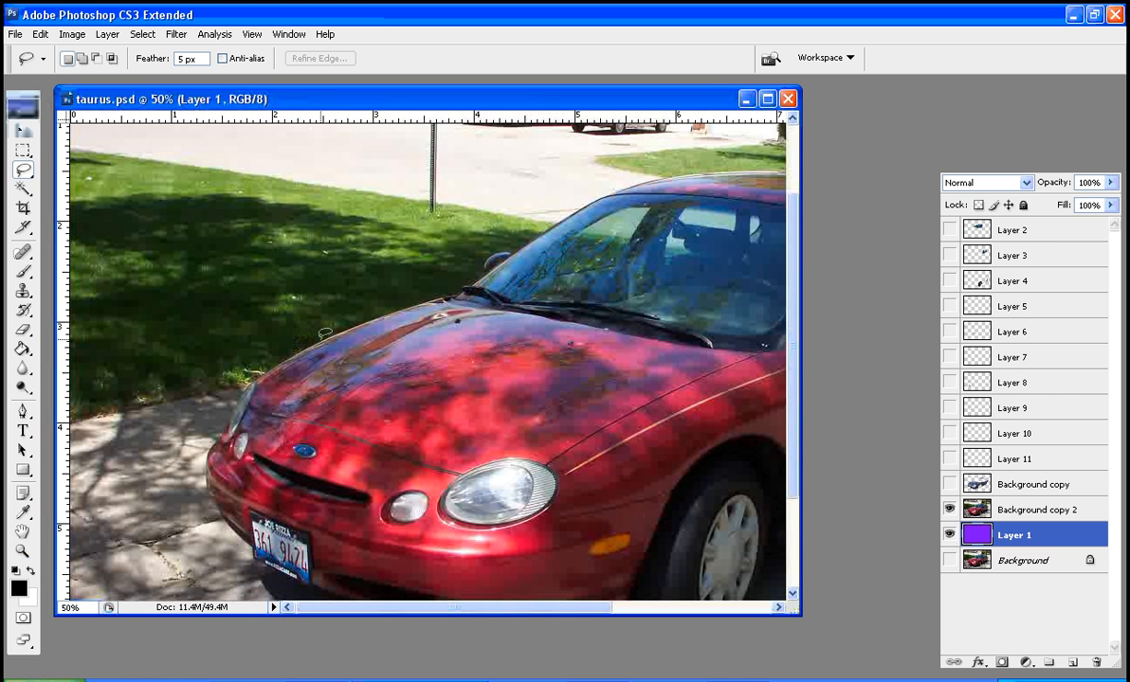
pyautogui.moveTo(323, 336); pyautogui.dragTo(486, 271)
pyautogui.moveTo(486, 256)
pyautogui.mouseDown()
pyautogui.moveTo(417, 216)
pyautogui.moveTo(300, 203)
pyautogui.moveTo(212, 230)
pyautogui.moveTo(164, 273)
pyautogui.moveTo(152, 316)
pyautogui.moveTo(201, 354)
pyautogui.moveTo(334, 331)
pyautogui.mouseUp()
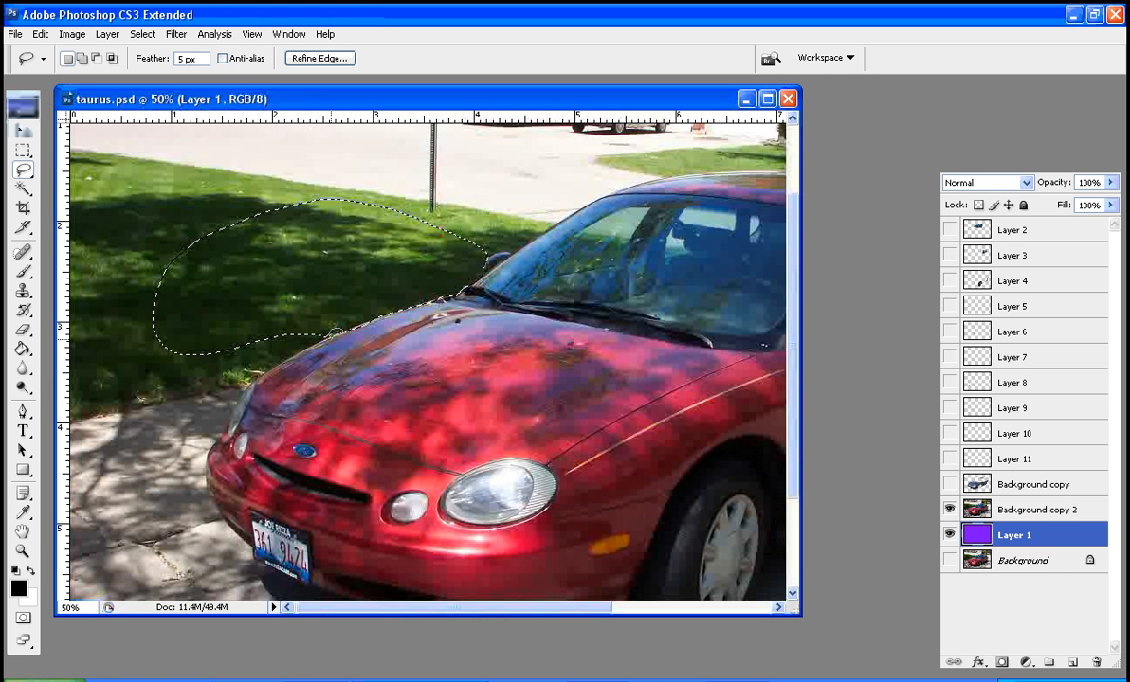
pyautogui.click(1021, 512)
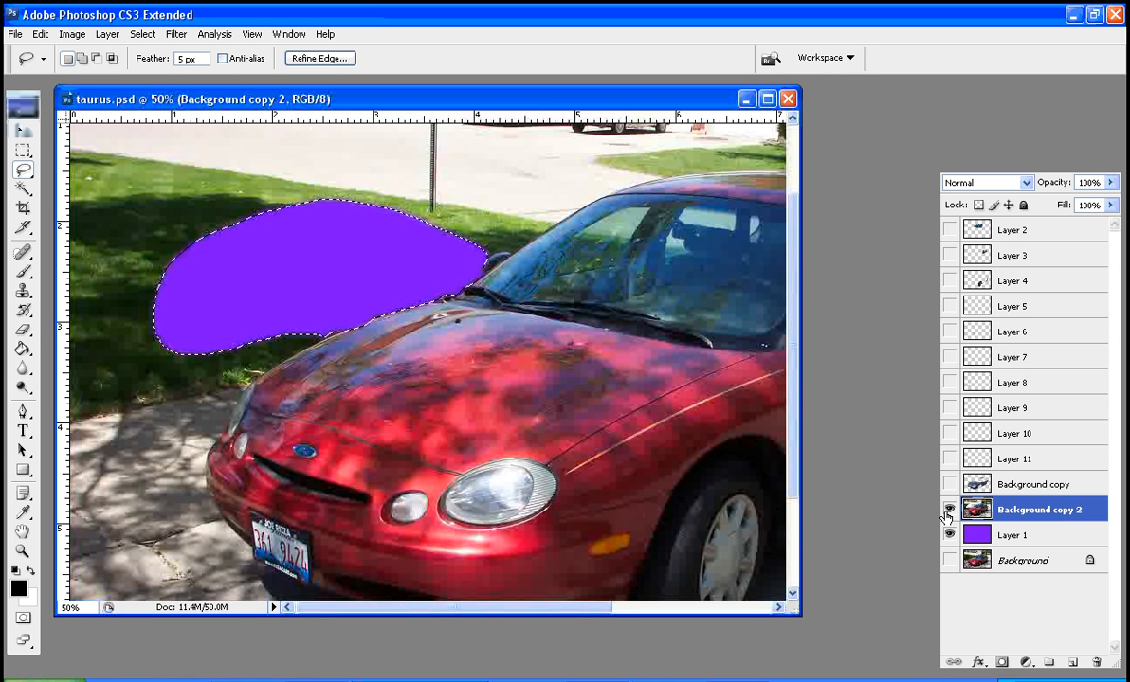
pyautogui.hotkey('ctrl', 'd')
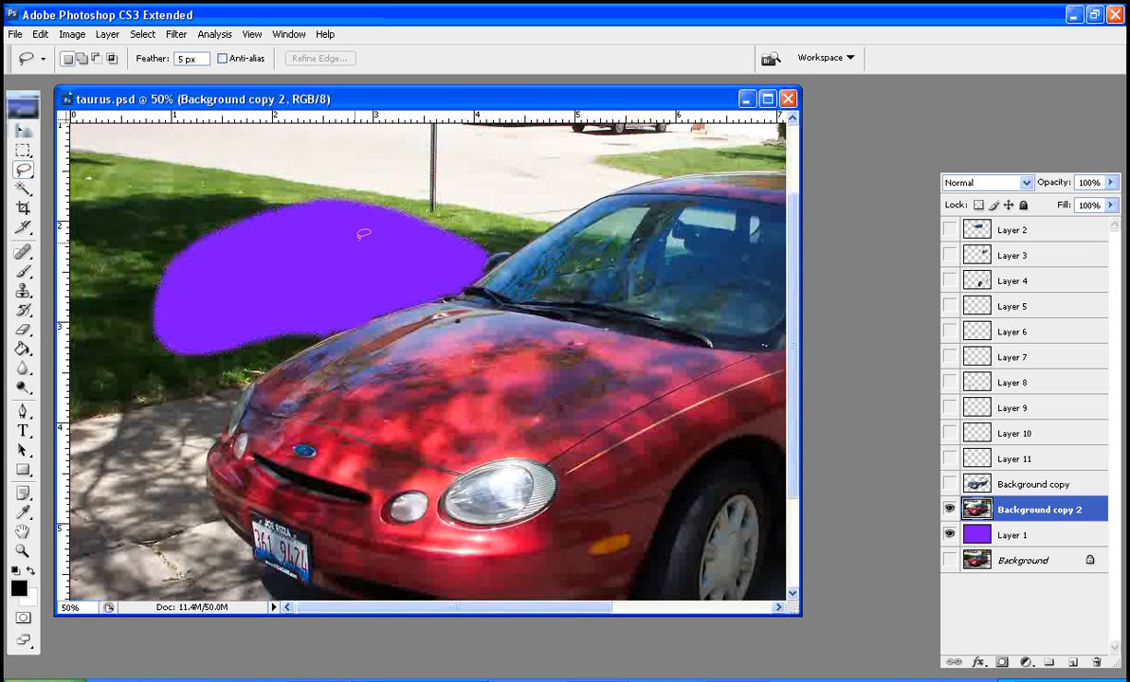
# Outline the lawn between the purple cutout, sidewalk and front hood edge with the Polygonal Lasso, and clear it from Background copy 2
pyautogui.click(25, 173)
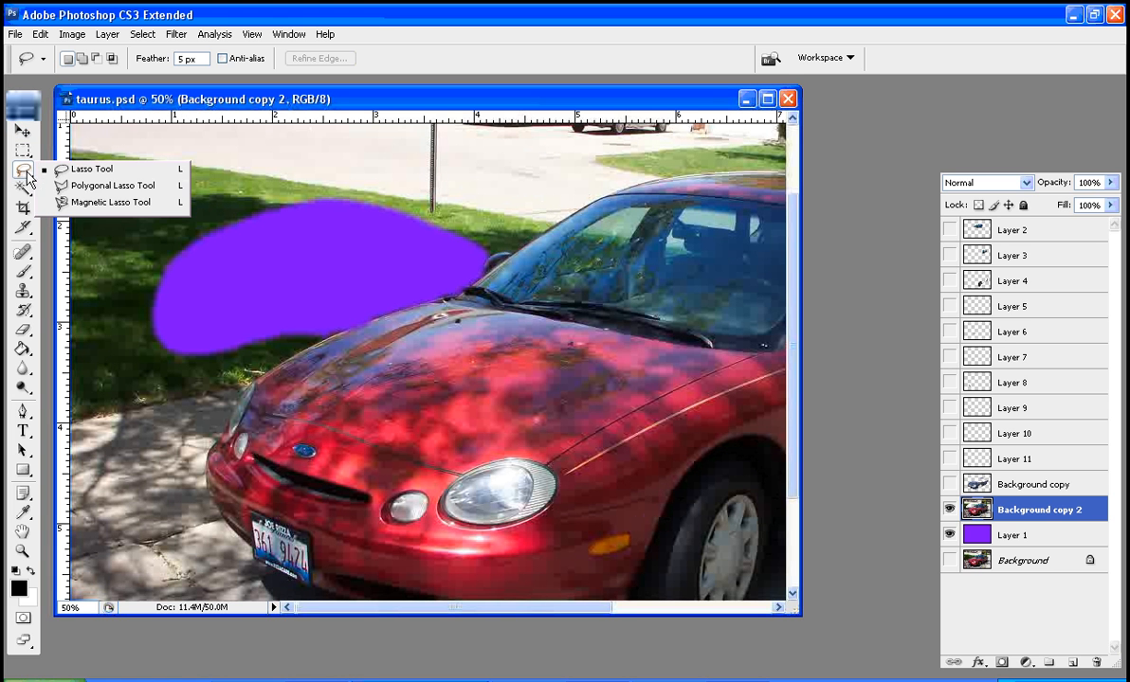
pyautogui.click(76, 187)
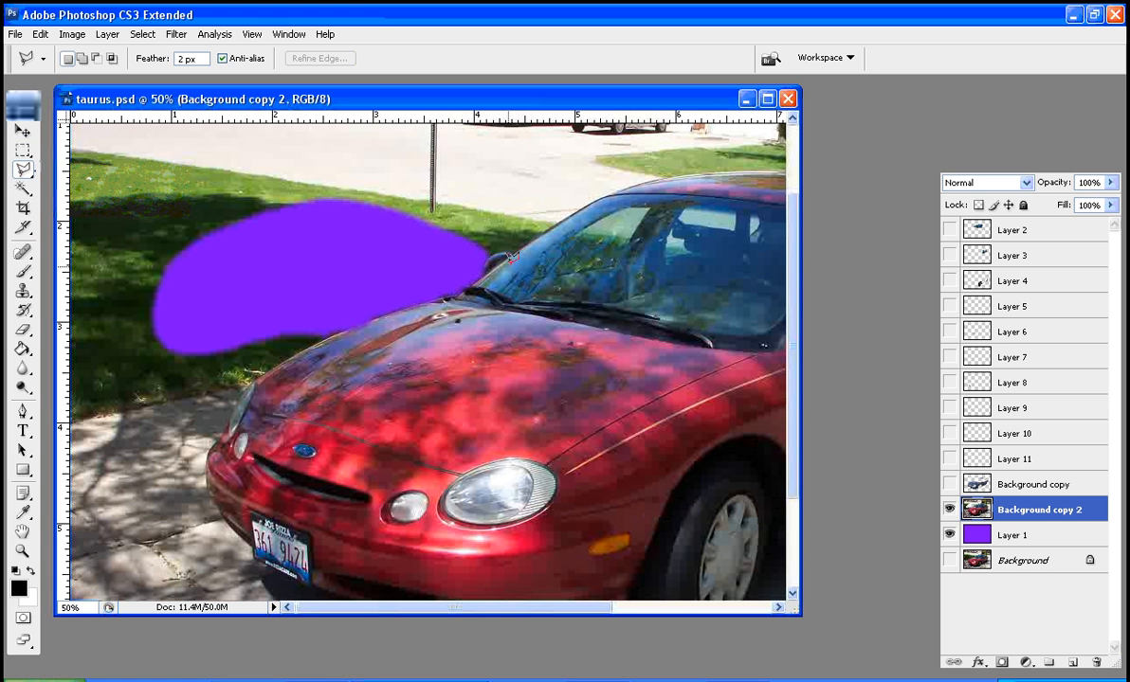
pyautogui.click(22, 552)
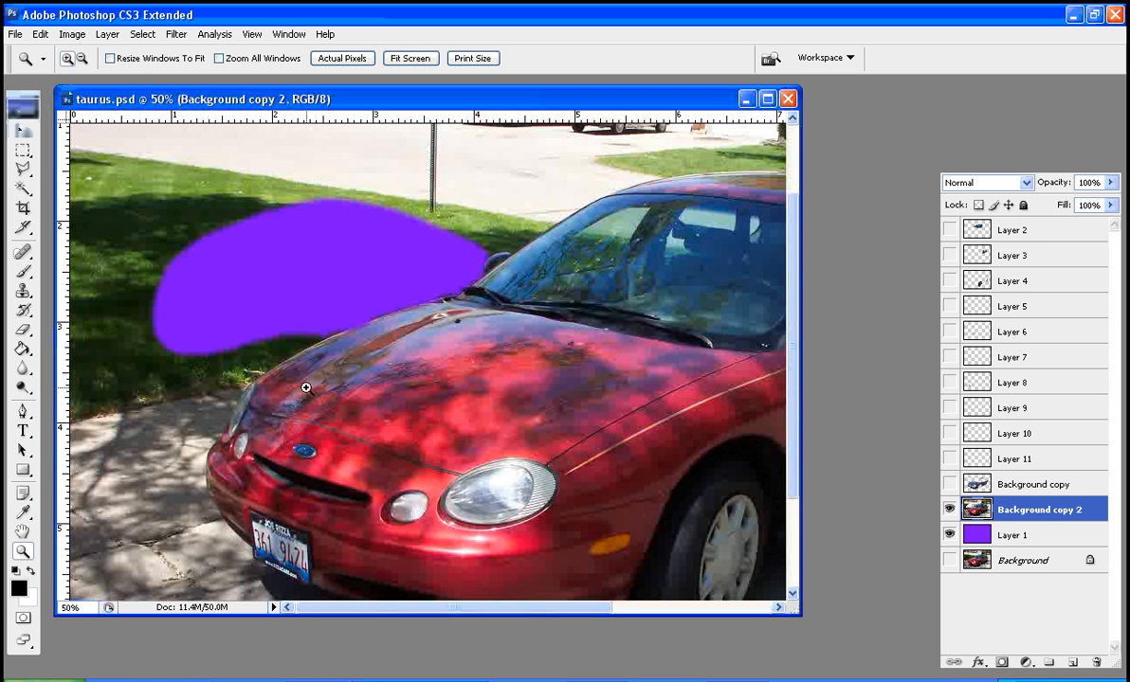
pyautogui.click(294, 360)
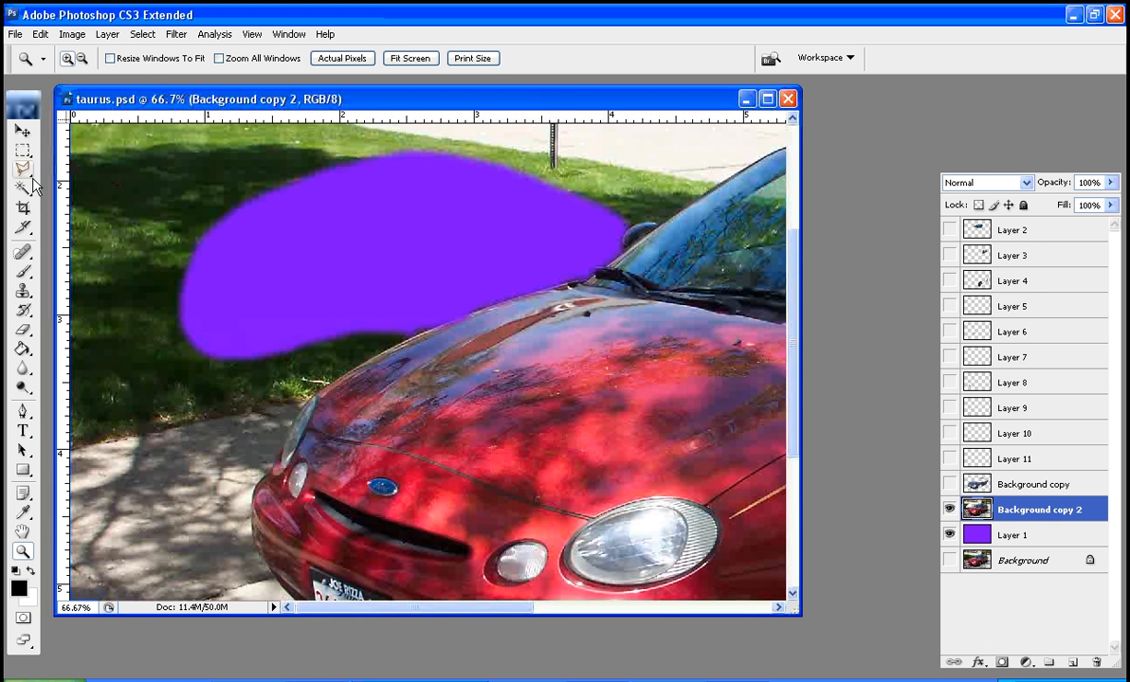
pyautogui.moveTo(23, 180); pyautogui.dragTo(63, 184)
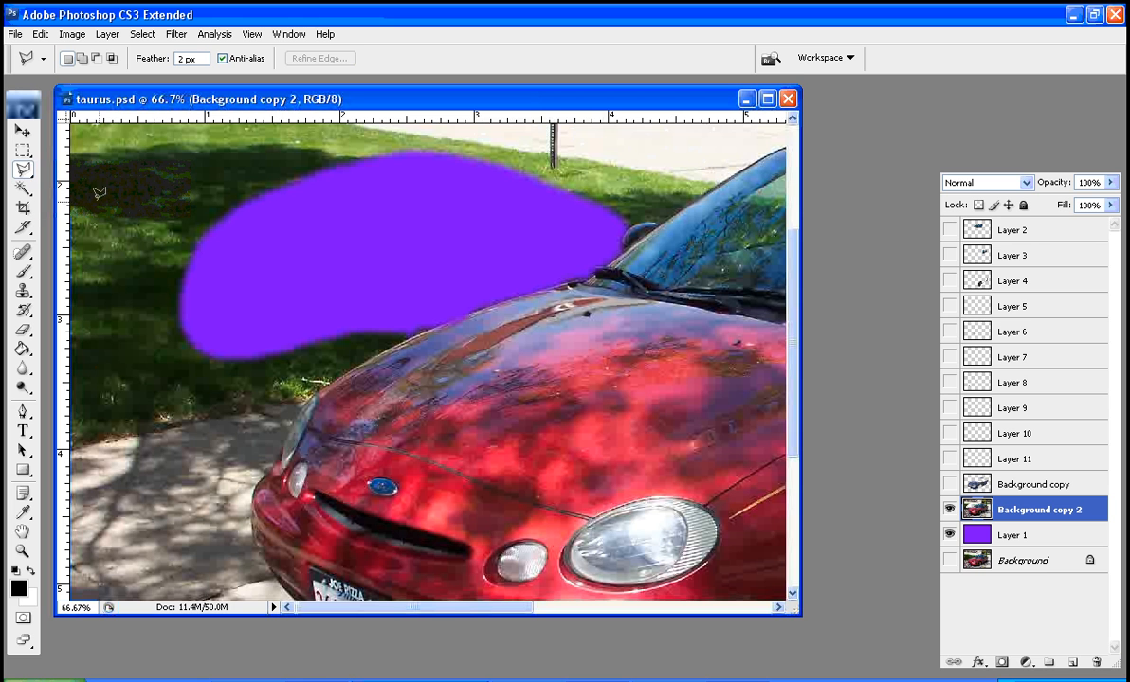
pyautogui.click(316, 382)
pyautogui.press('Tab')
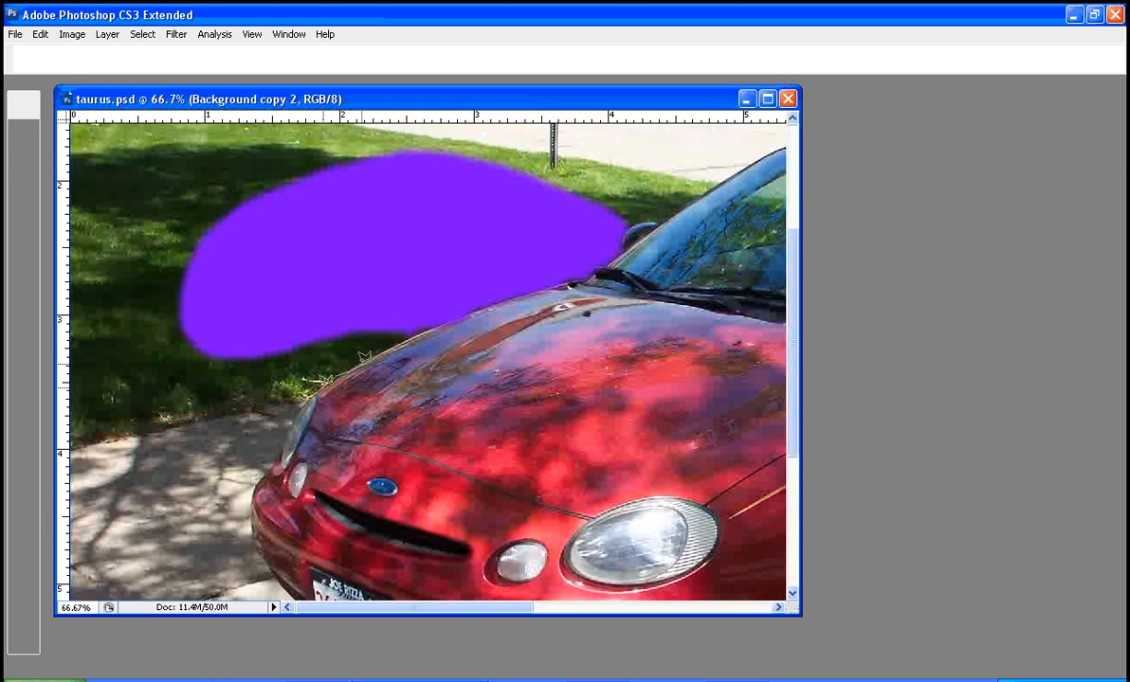
pyautogui.click(428, 330)
pyautogui.click(354, 292)
pyautogui.click(231, 330)
pyautogui.click(216, 412)
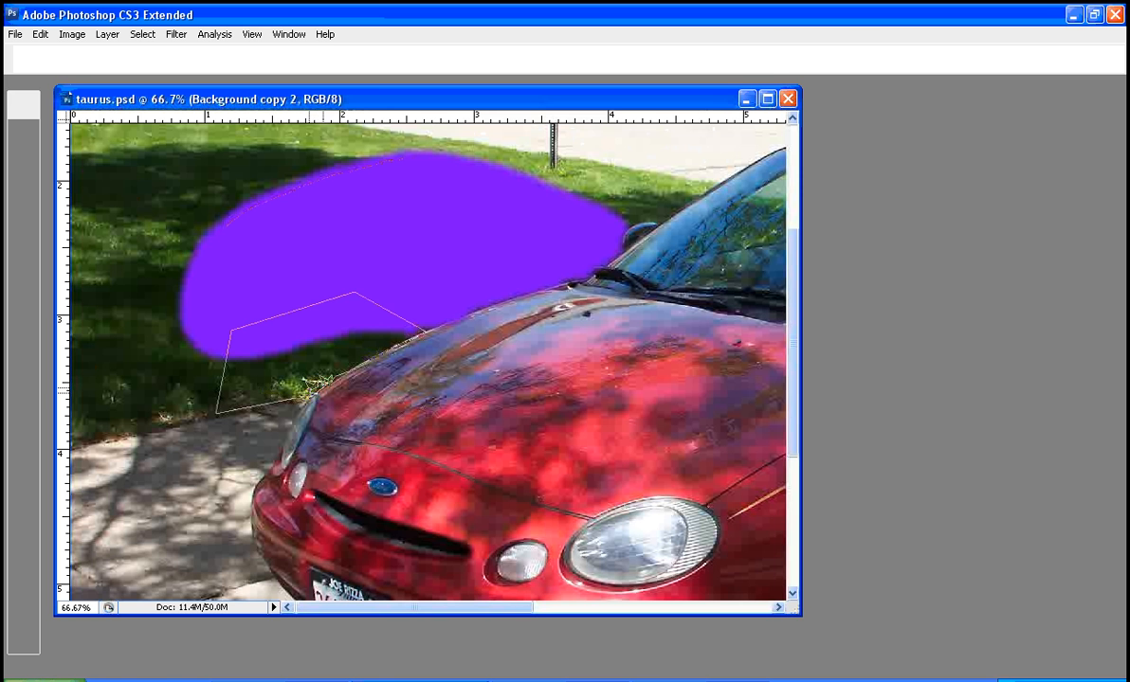
pyautogui.click(311, 393)
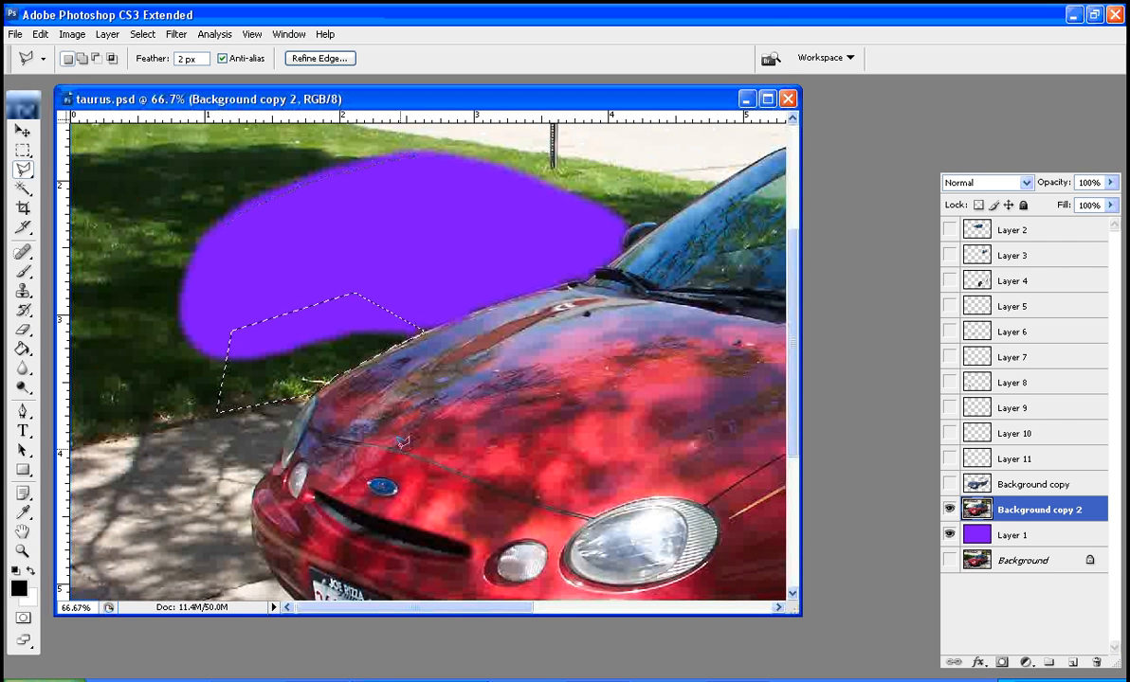
pyautogui.press('Delete')
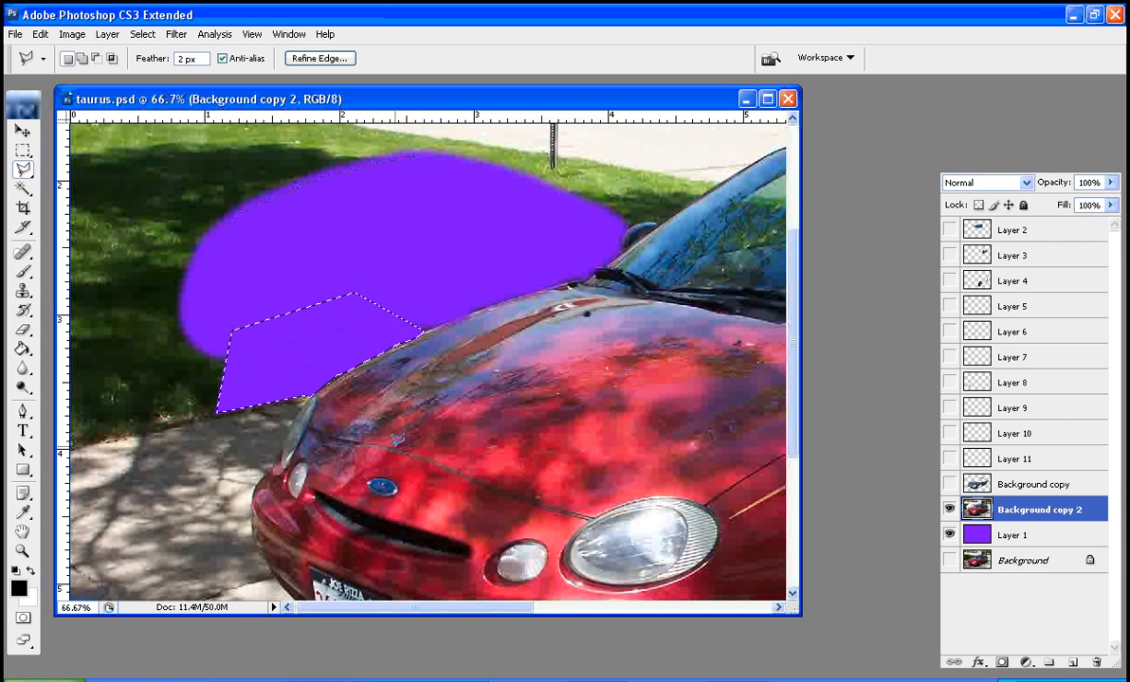
pyautogui.hotkey('ctrl', 'd')
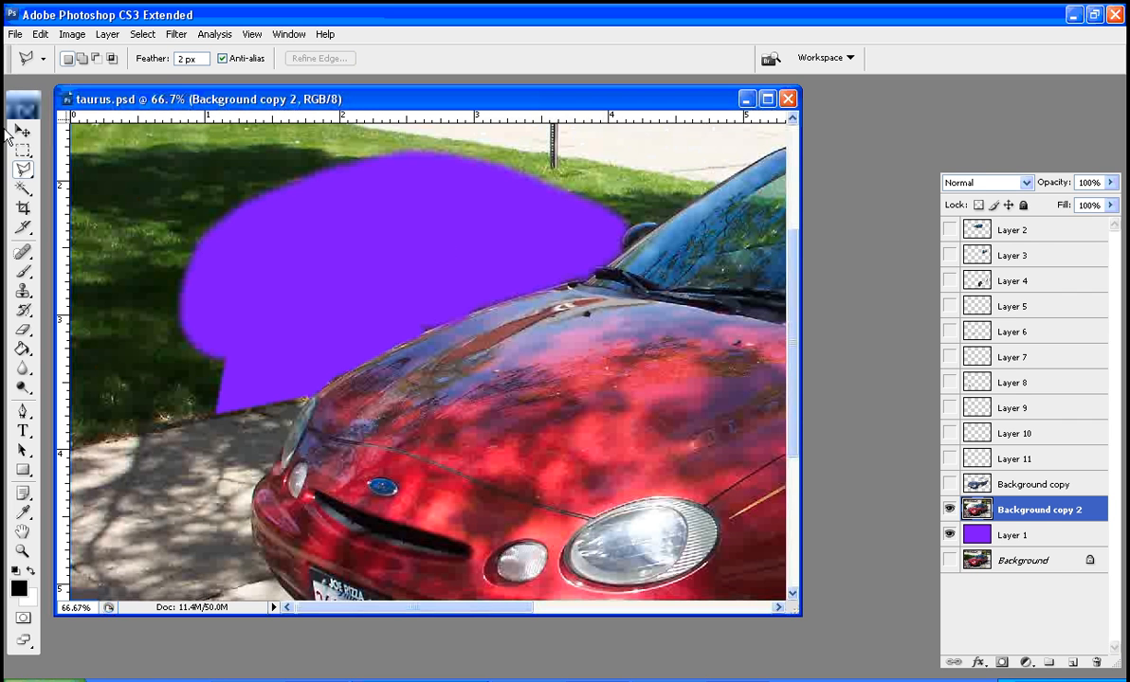
# Select the area bounded by the front wheel arch, door sill and pavement with the Magnetic Lasso, and try clearing it, undoing the clear
pyautogui.moveTo(34, 180); pyautogui.dragTo(74, 192)
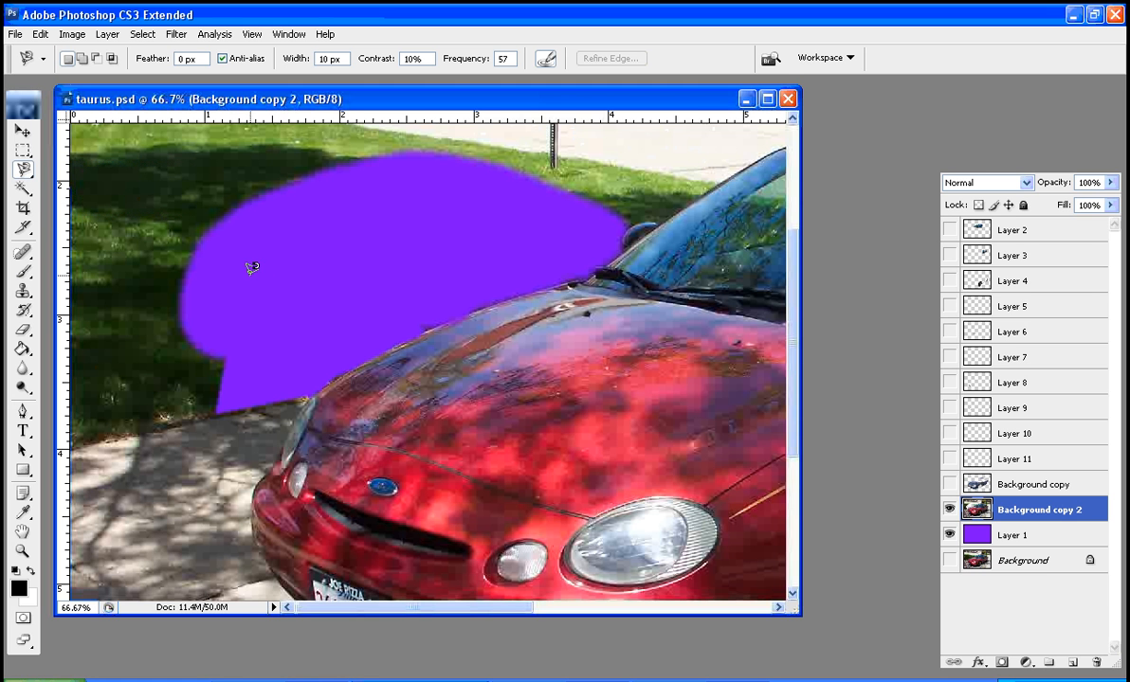
pyautogui.moveTo(656, 323)
pyautogui.mouseDown()
pyautogui.moveTo(668, 227)
pyautogui.moveTo(593, 139)
pyautogui.moveTo(367, 191)
pyautogui.moveTo(237, 168)
pyautogui.mouseUp()
pyautogui.moveTo(622, 353); pyautogui.dragTo(573, 301)
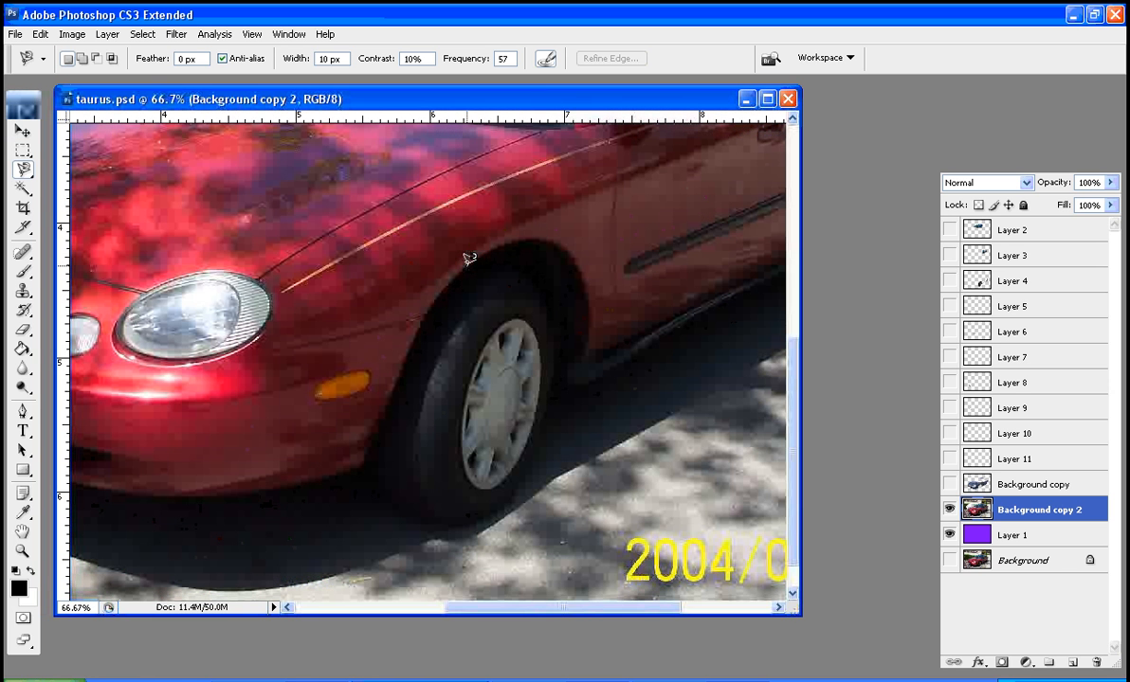
pyautogui.click(468, 261)
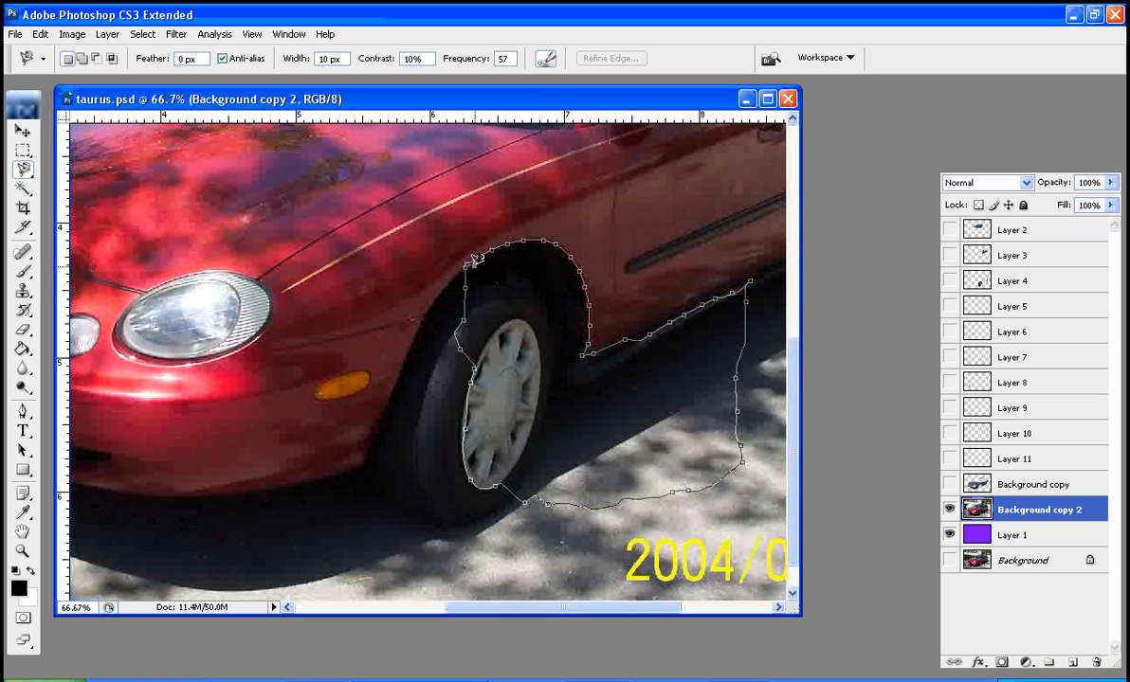
pyautogui.click(474, 258)
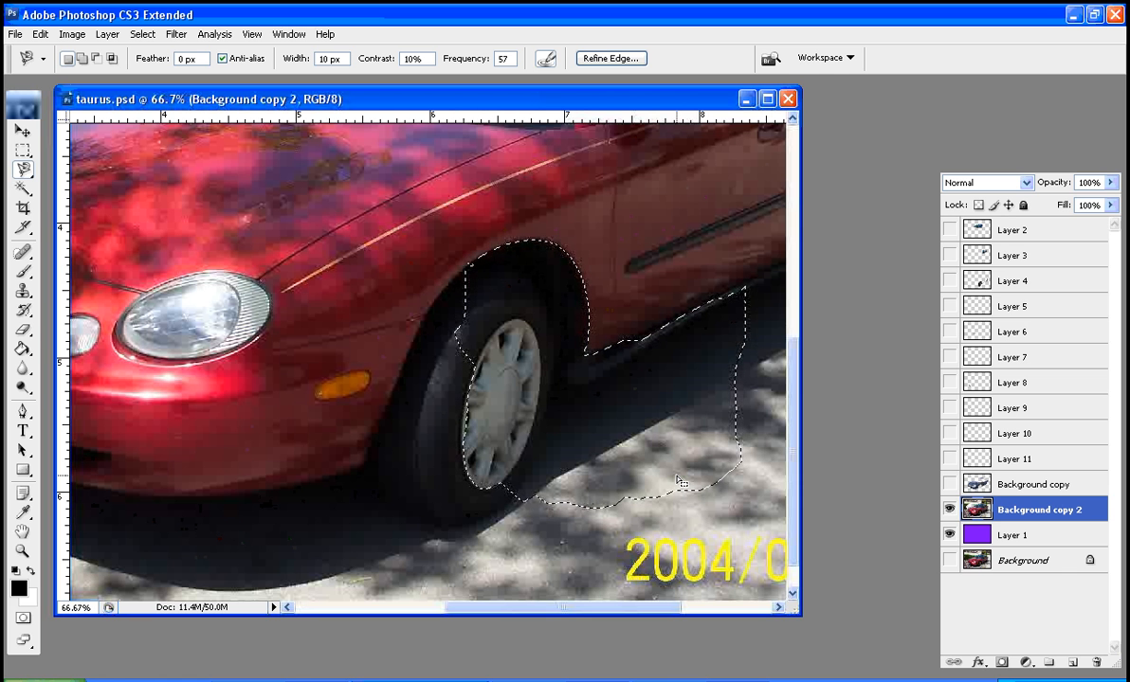
pyautogui.press('Delete')
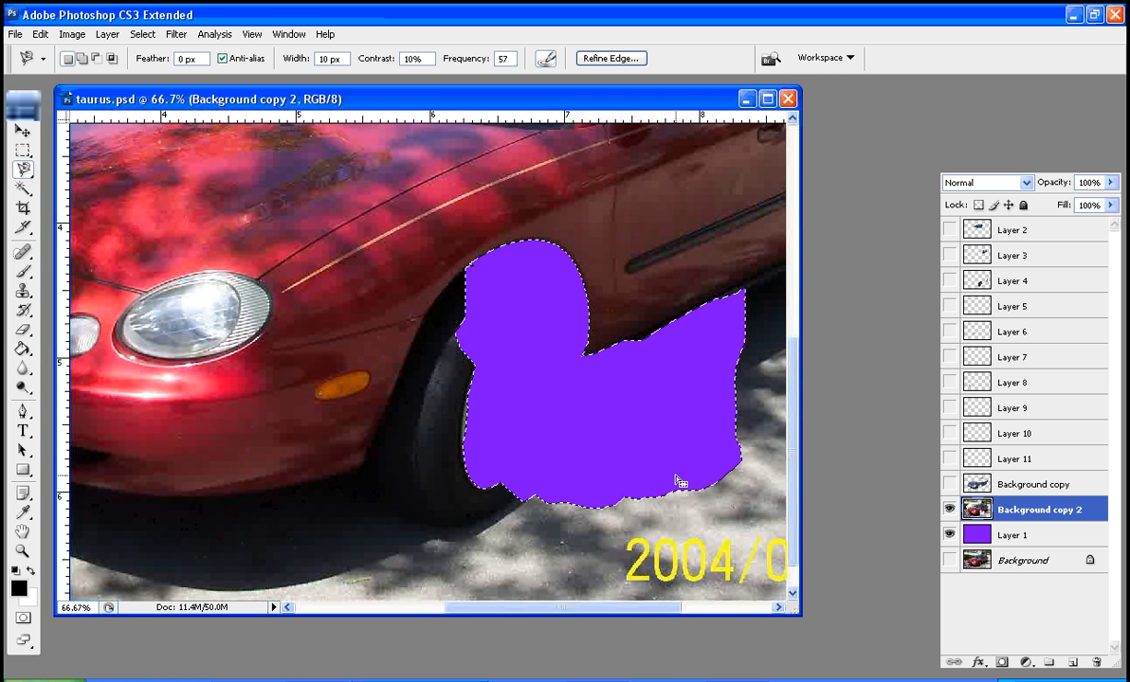
pyautogui.hotkey('ctrl', 'z')
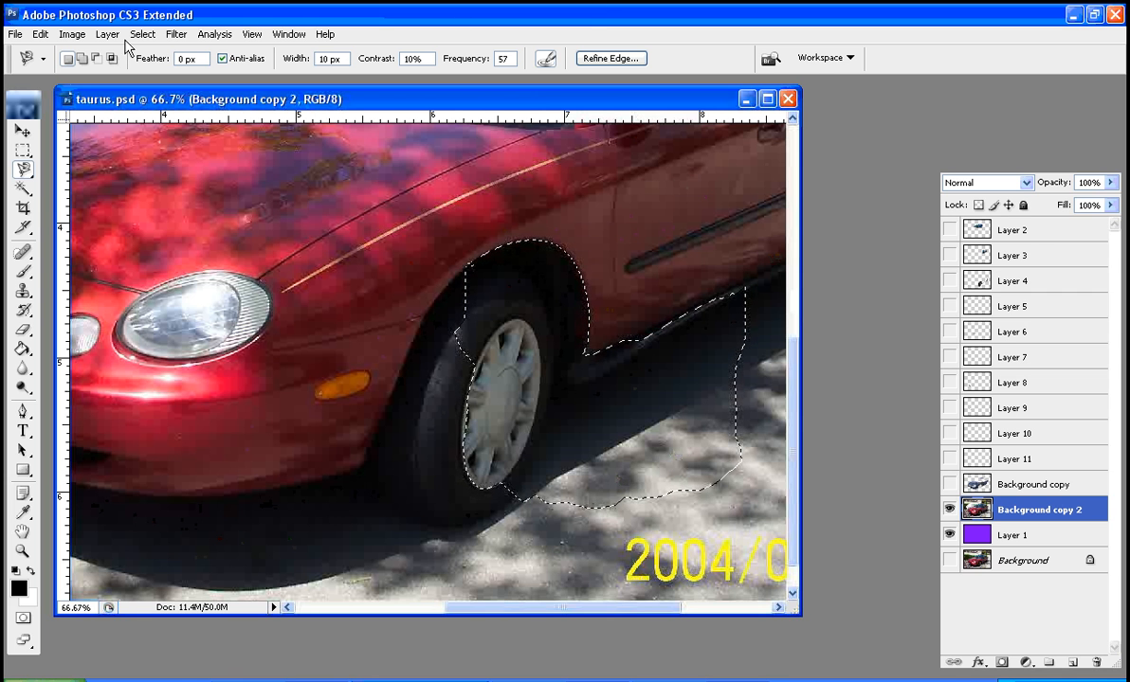
# Invert the selection around the front wheel area and enlarge the document window to show more of the car
pyautogui.click(66, 35)
pyautogui.moveTo(142, 34)
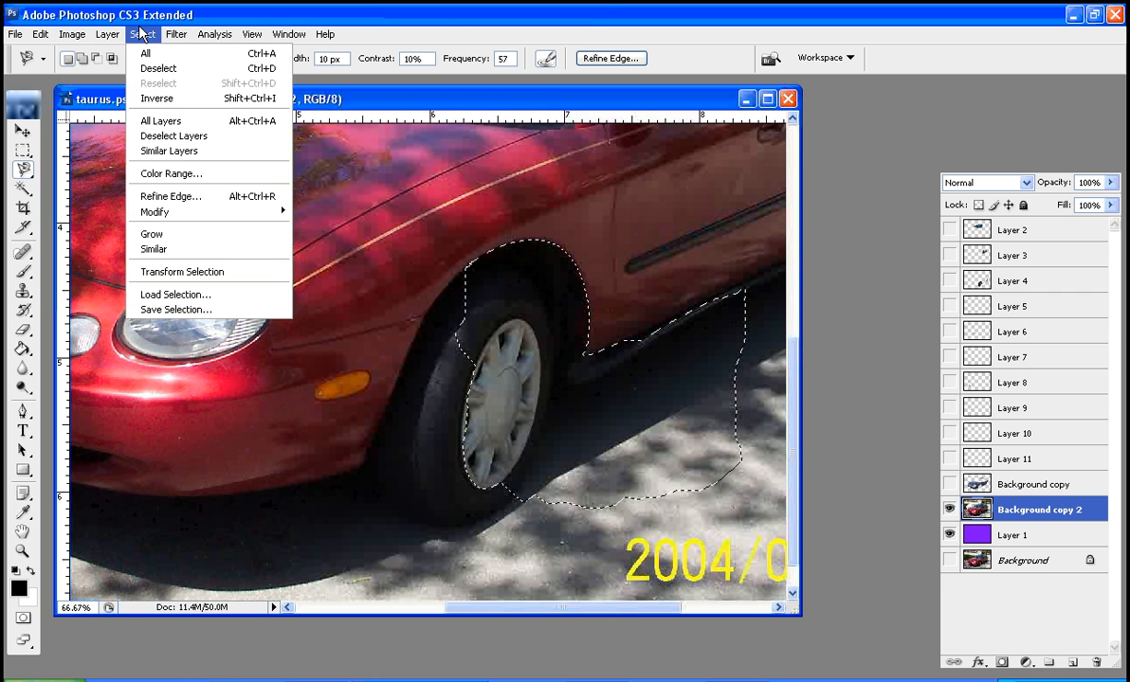
pyautogui.click(167, 97)
pyautogui.moveTo(798, 613); pyautogui.dragTo(954, 675)
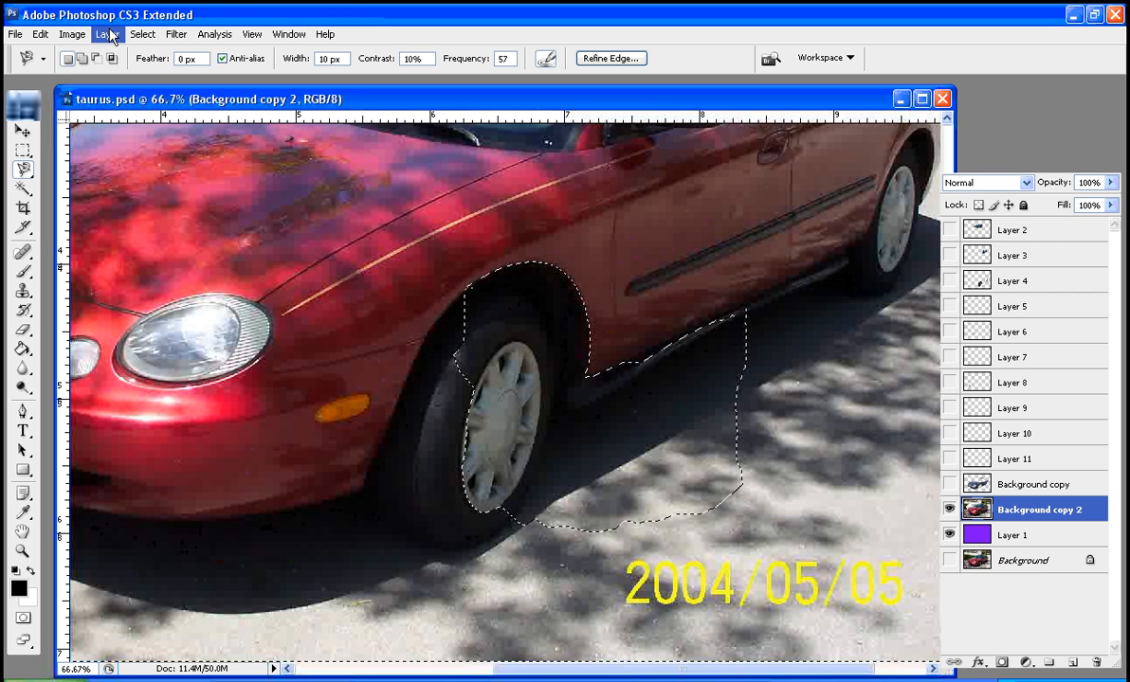
# Try clearing everything outside the front wheel selection from Background copy 2 by inverting the selection, undo the clear, and deselect
pyautogui.click(140, 36)
pyautogui.click(176, 99)
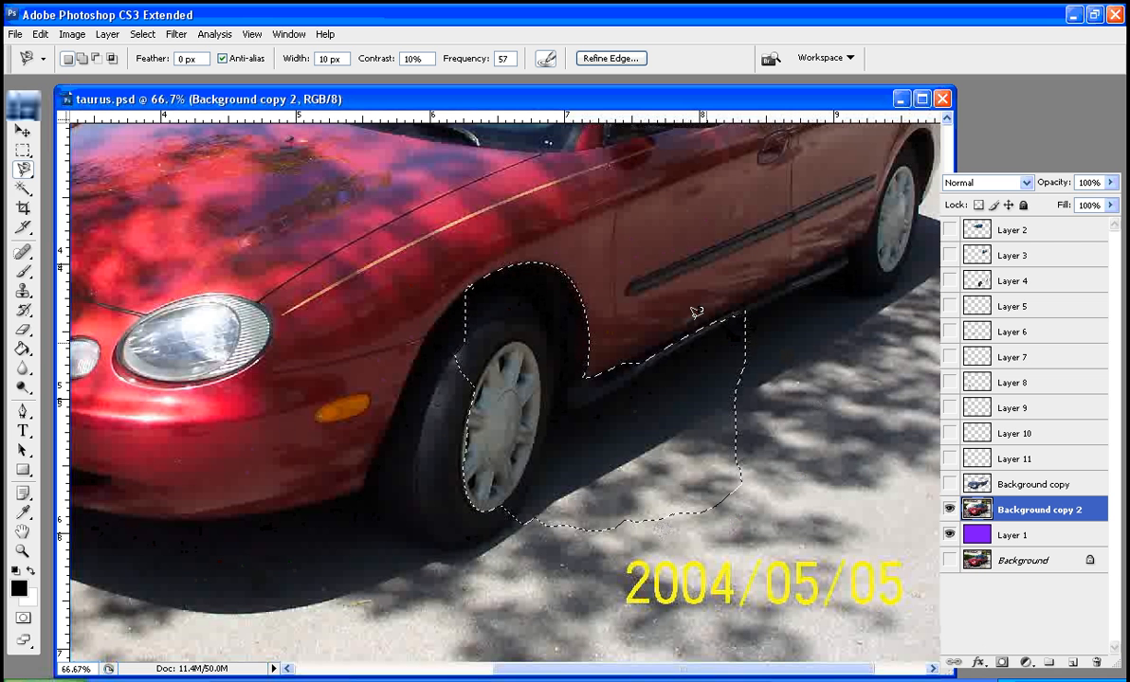
pyautogui.click(142, 35)
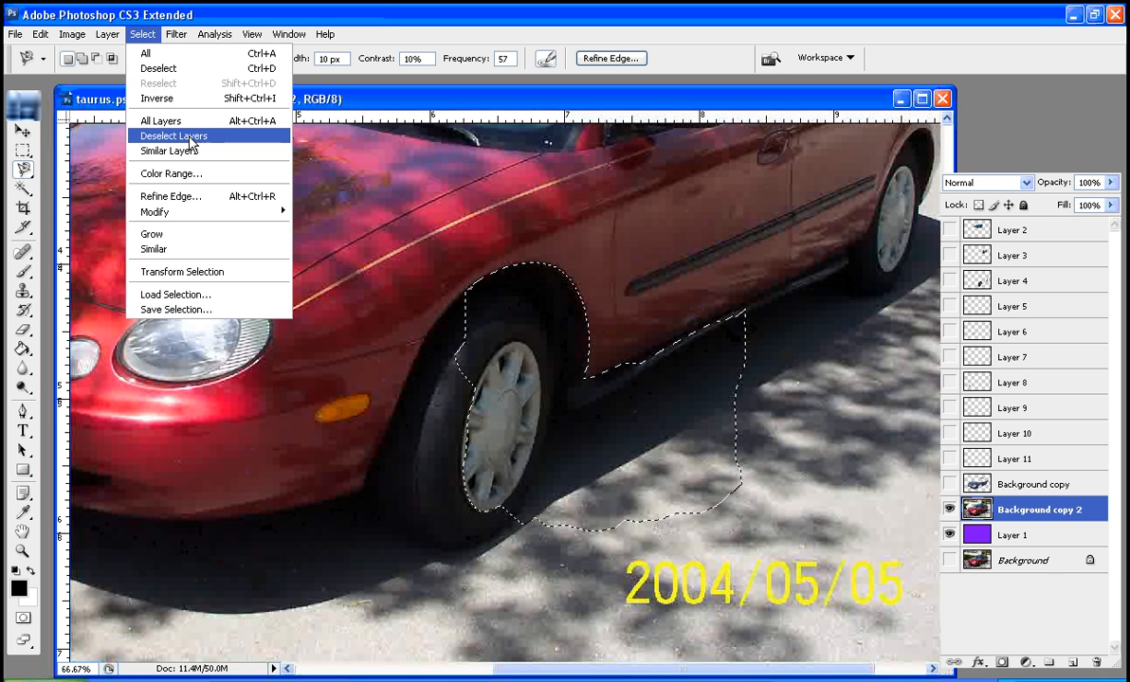
pyautogui.click(178, 110)
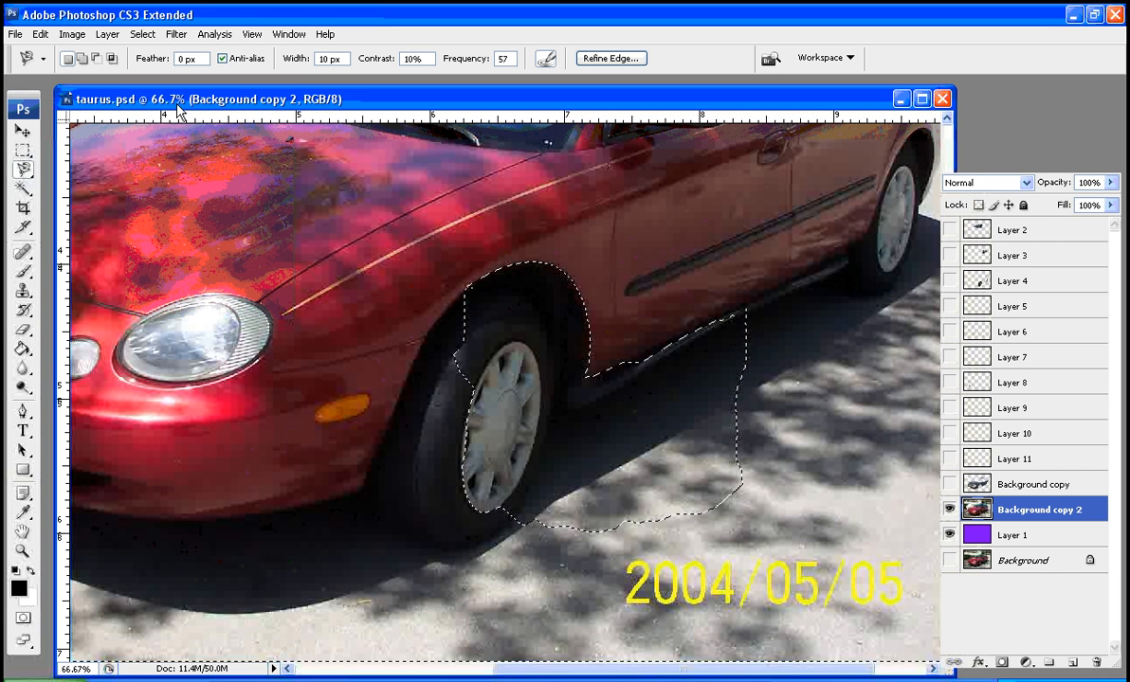
pyautogui.press('Delete')
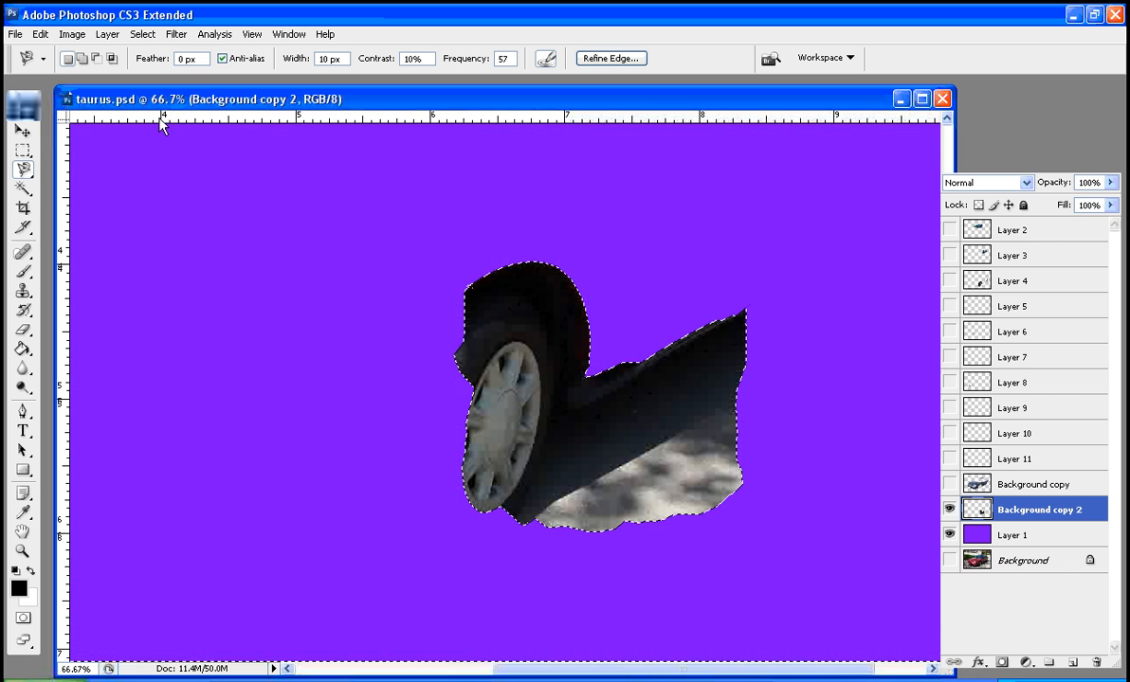
pyautogui.hotkey('ctrl', 'z')
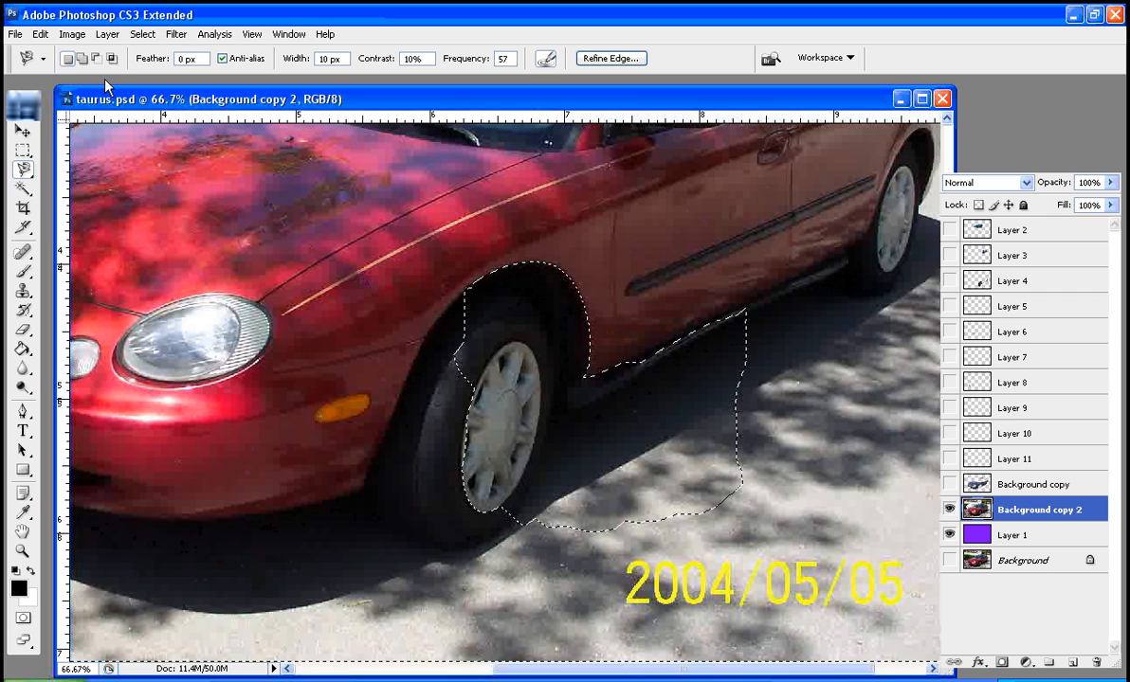
pyautogui.hotkey('ctrl', 'd')
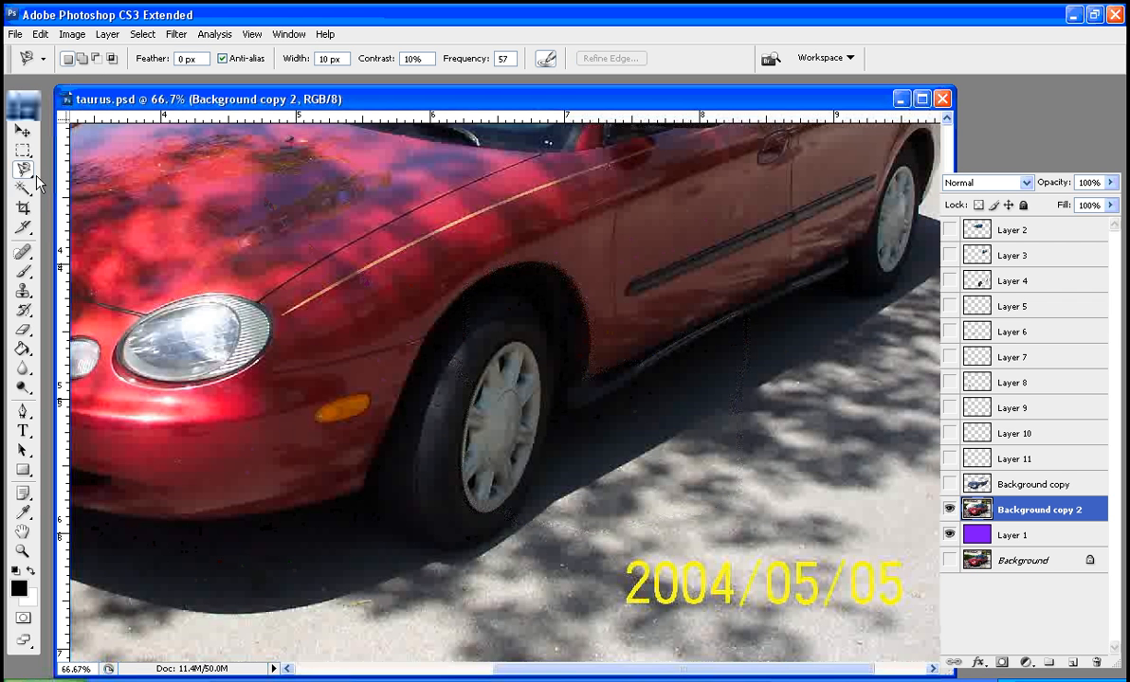
# Fit the whole photo in view, select a bright red patch of the hood with the Magic Wand at tolerance 60, and deselect
pyautogui.moveTo(22, 188); pyautogui.dragTo(105, 204)
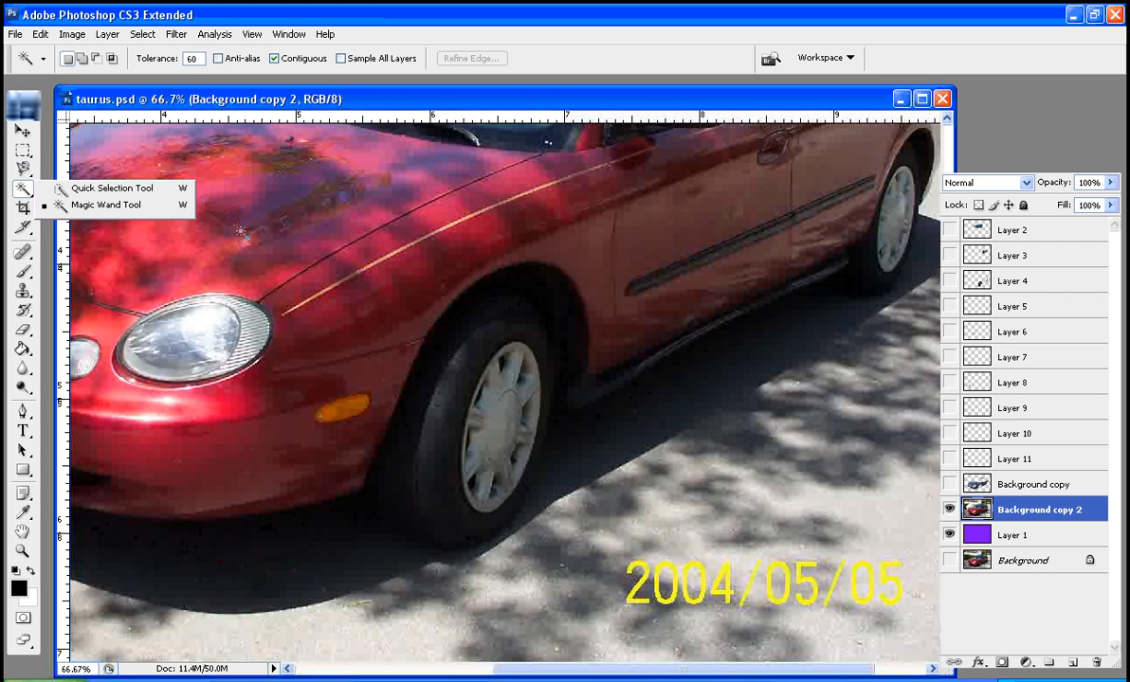
pyautogui.click(98, 203)
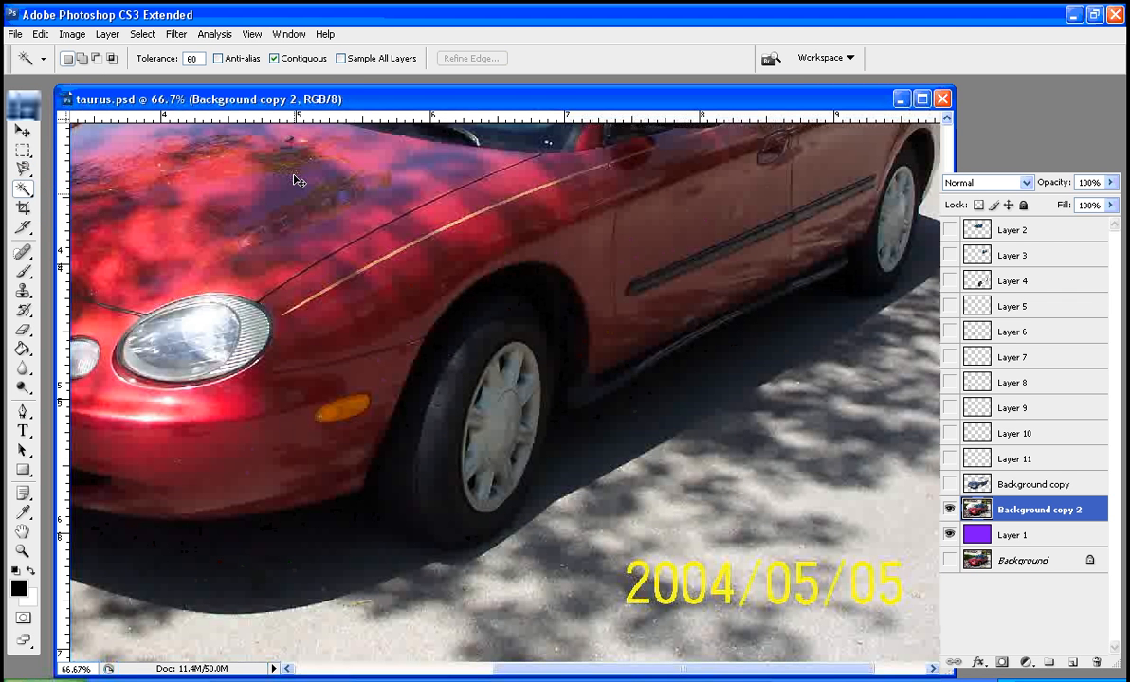
pyautogui.hotkey('ctrl', '0')
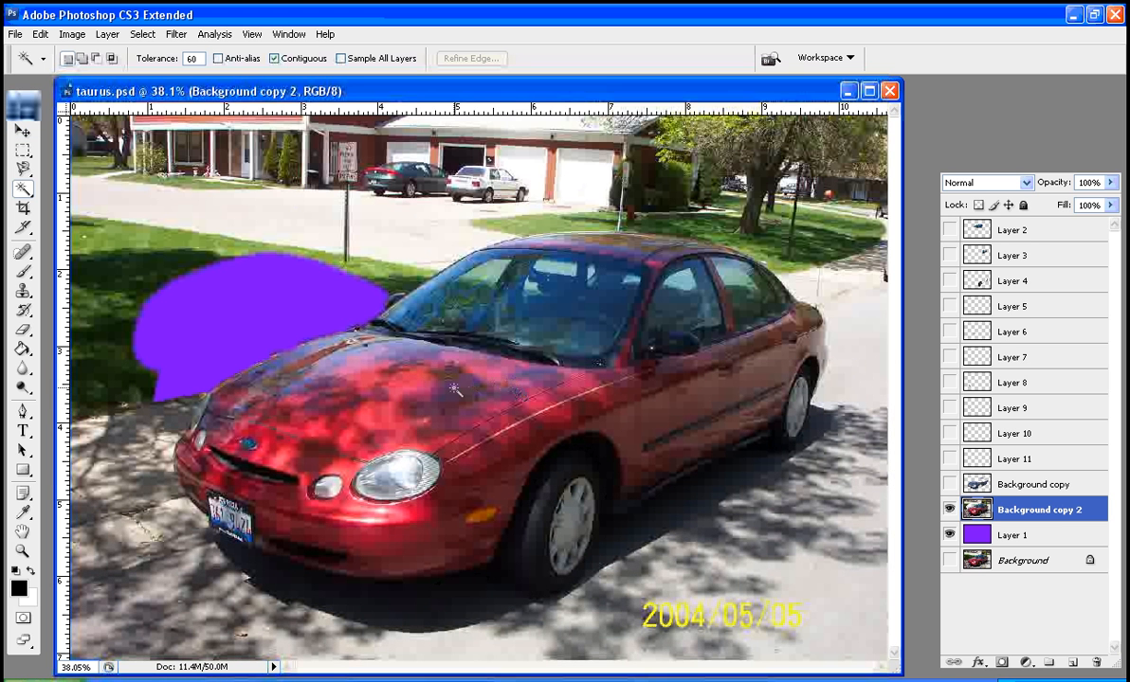
pyautogui.click(406, 387)
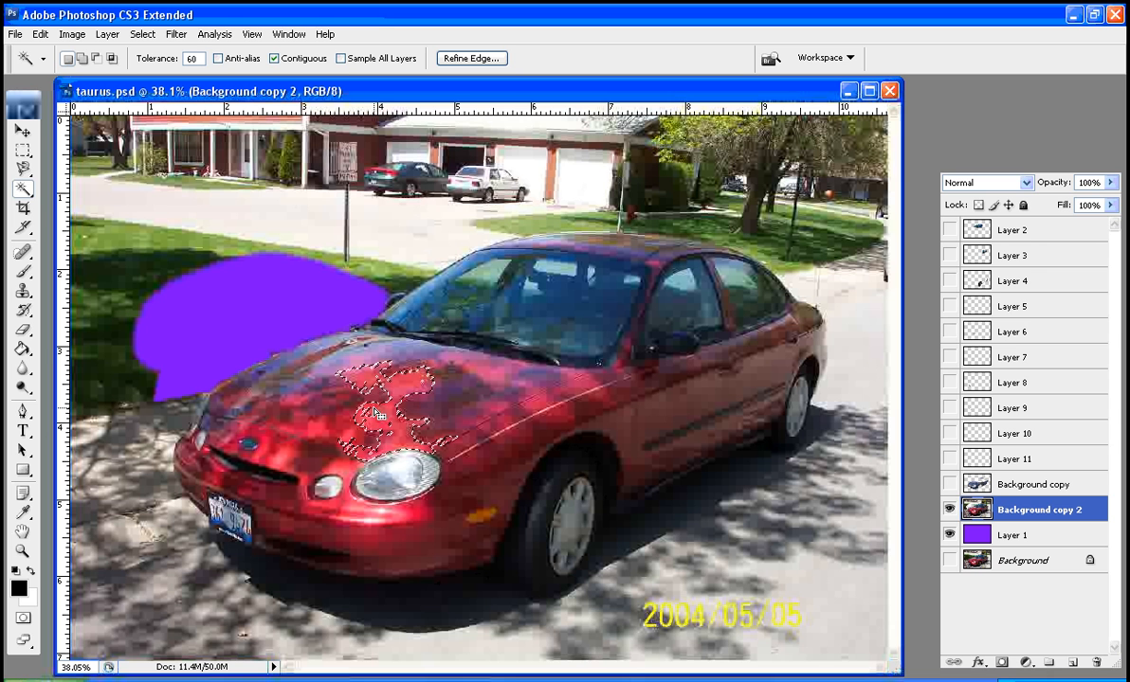
pyautogui.hotkey('ctrl', 'd')
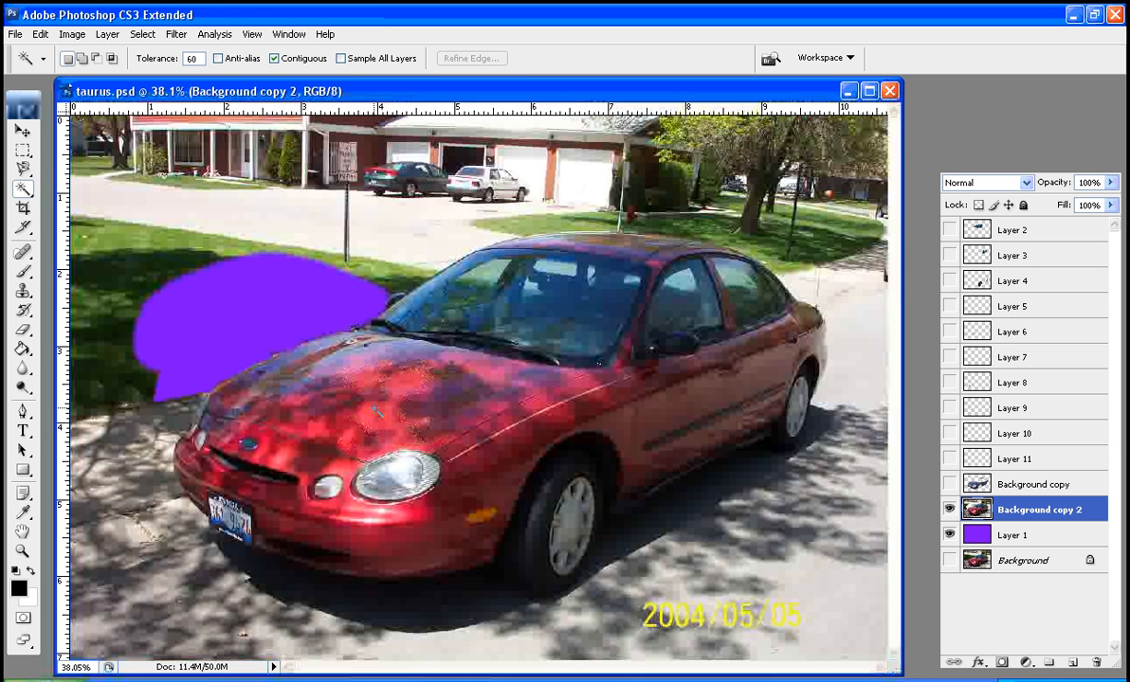
# Set the Magic Wand tolerance to 5 and sample the red hood above the headlight
pyautogui.moveTo(193, 58); pyautogui.dragTo(68, 61)
pyautogui.write('5')
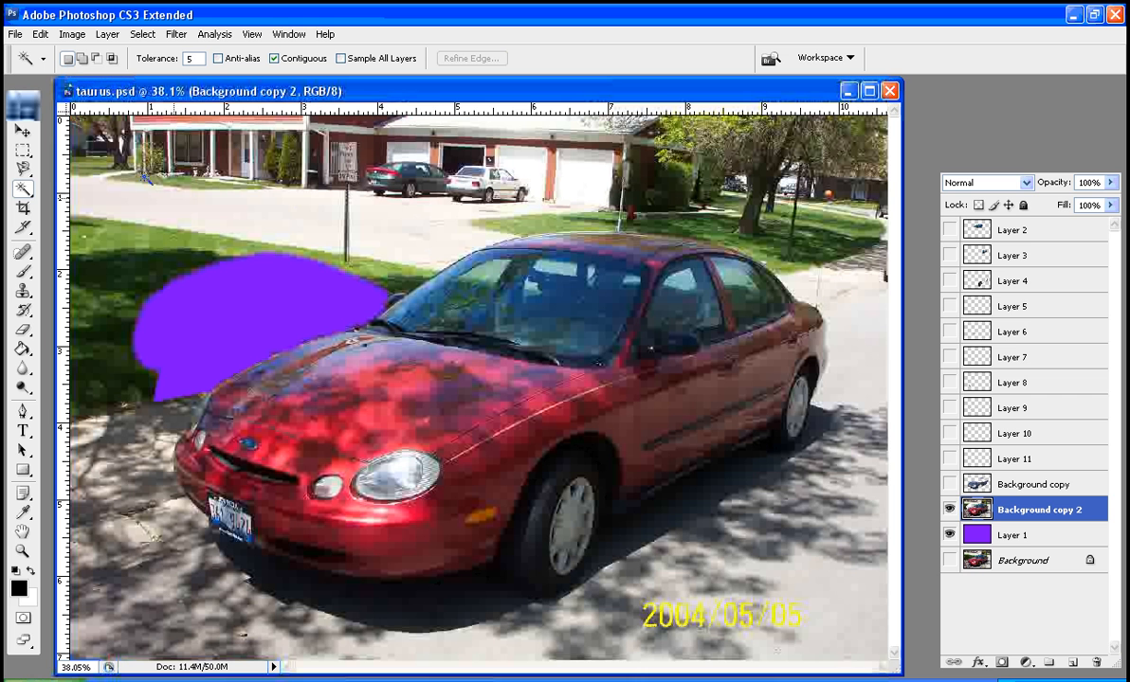
pyautogui.click(399, 418)
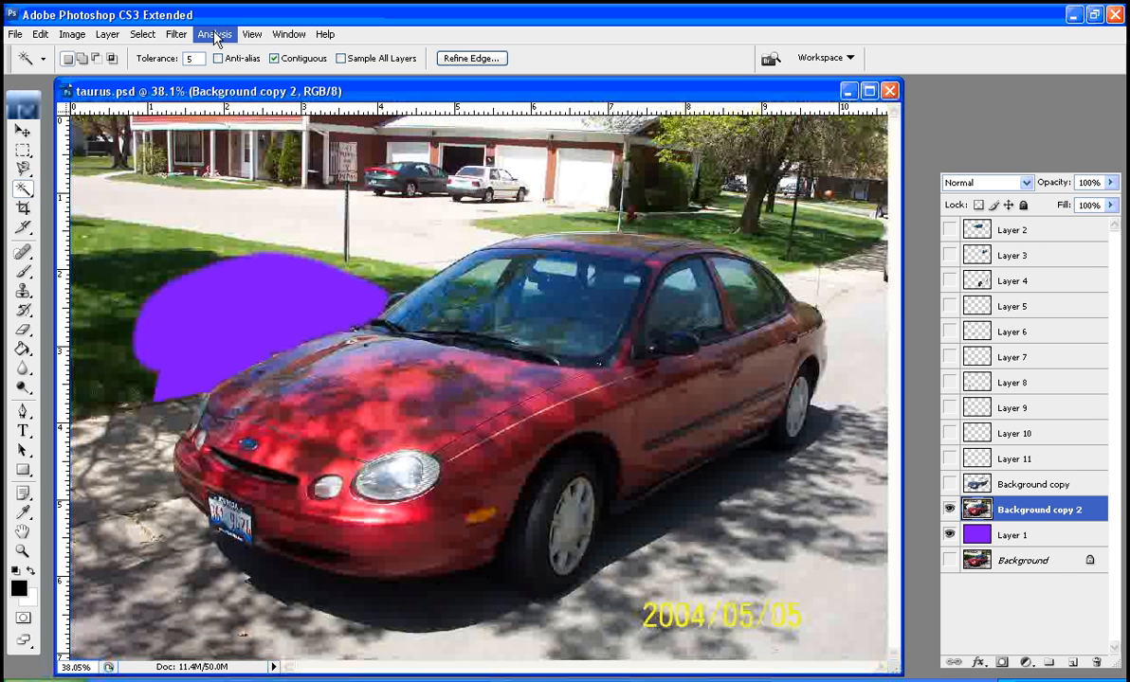
# Set the Magic Wand tolerance to 100, select from the hood again, and deselect
pyautogui.moveTo(197, 58); pyautogui.dragTo(76, 67)
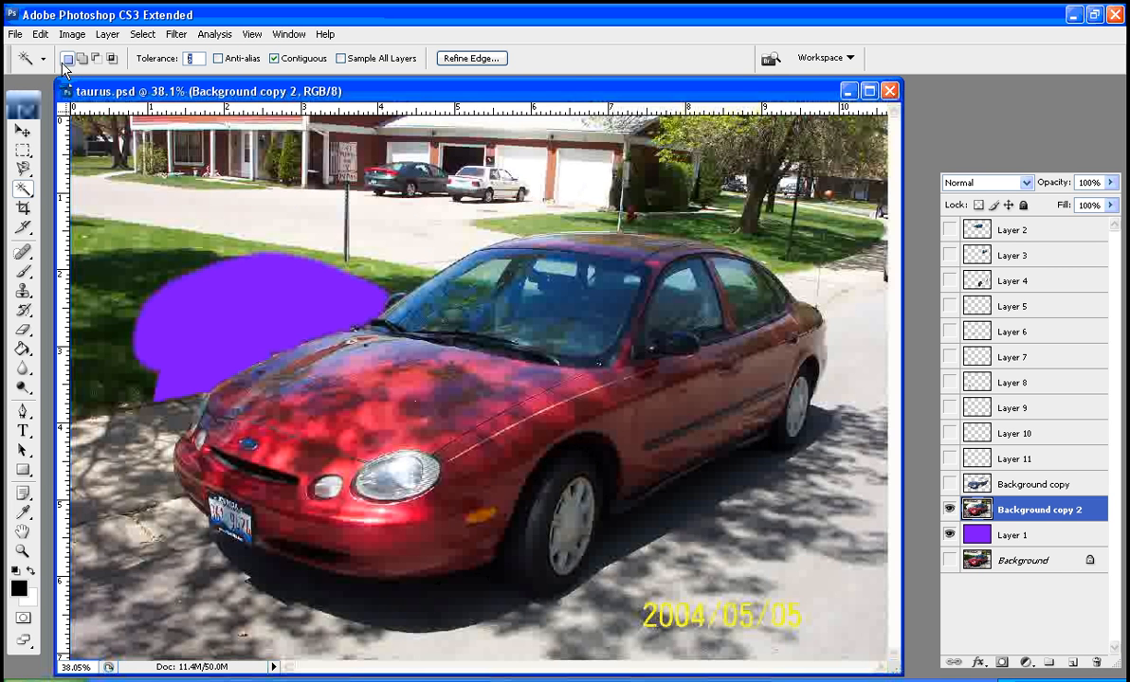
pyautogui.write('100')
pyautogui.click(458, 393)
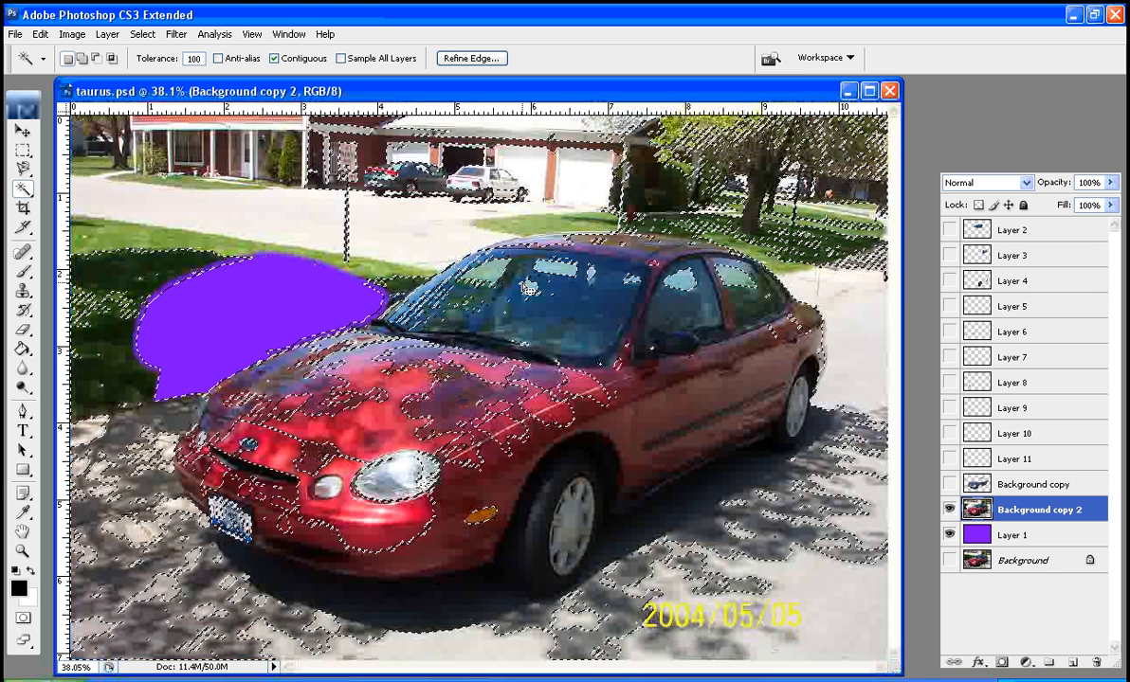
pyautogui.hotkey('ctrl', 'd')
# Select the car's red side panels from the doors to the front fender with the Quick Selection tool, and deselect
pyautogui.hotkey('shift', 'w')
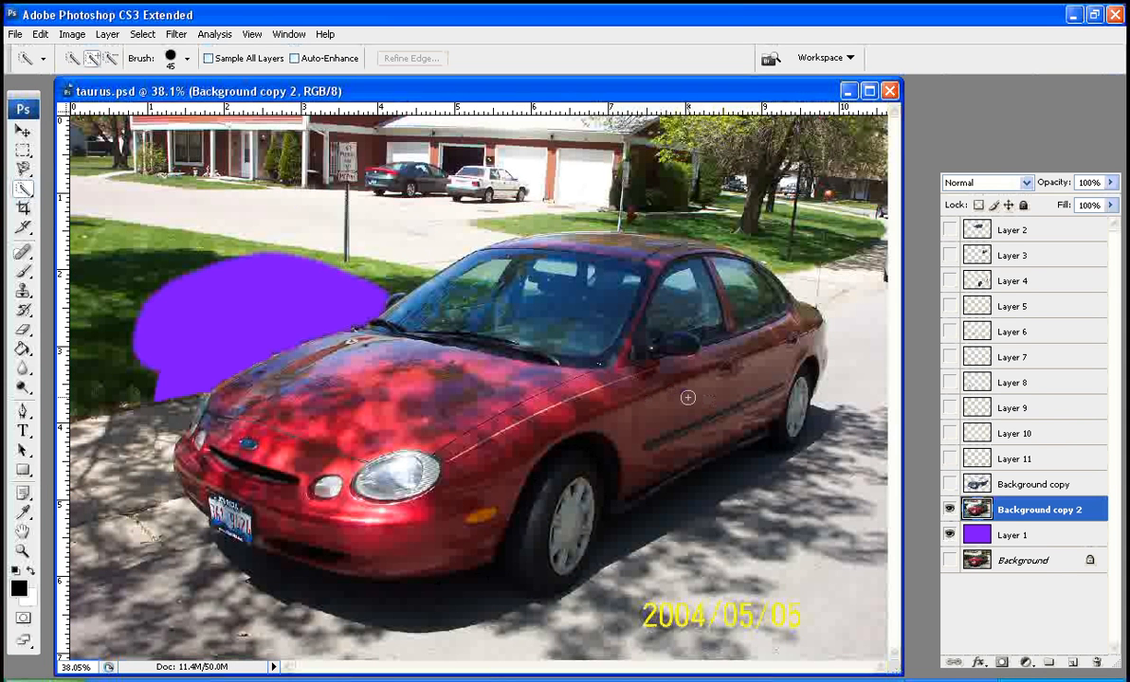
pyautogui.moveTo(675, 408)
pyautogui.mouseDown()
pyautogui.moveTo(756, 367)
pyautogui.moveTo(775, 333)
pyautogui.moveTo(807, 329)
pyautogui.moveTo(770, 397)
pyautogui.moveTo(688, 444)
pyautogui.moveTo(654, 431)
pyautogui.moveTo(640, 452)
pyautogui.moveTo(526, 398)
pyautogui.moveTo(504, 406)
pyautogui.moveTo(501, 442)
pyautogui.moveTo(438, 432)
pyautogui.moveTo(456, 478)
pyautogui.moveTo(422, 432)
pyautogui.mouseUp()
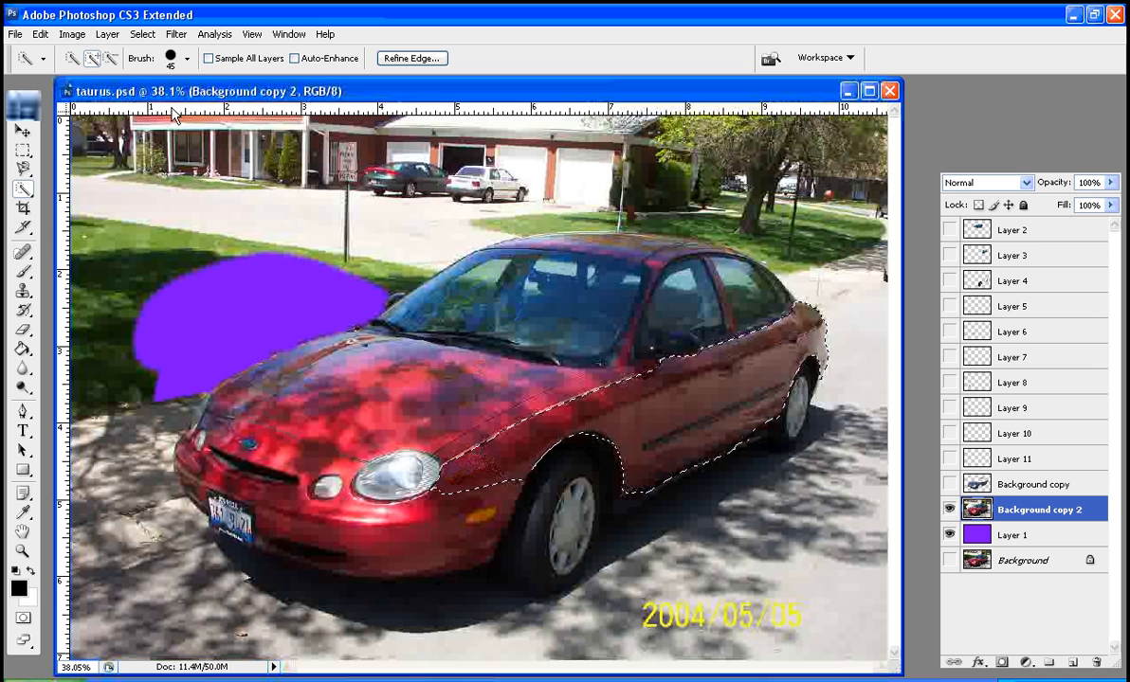
pyautogui.hotkey('ctrl', 'd')
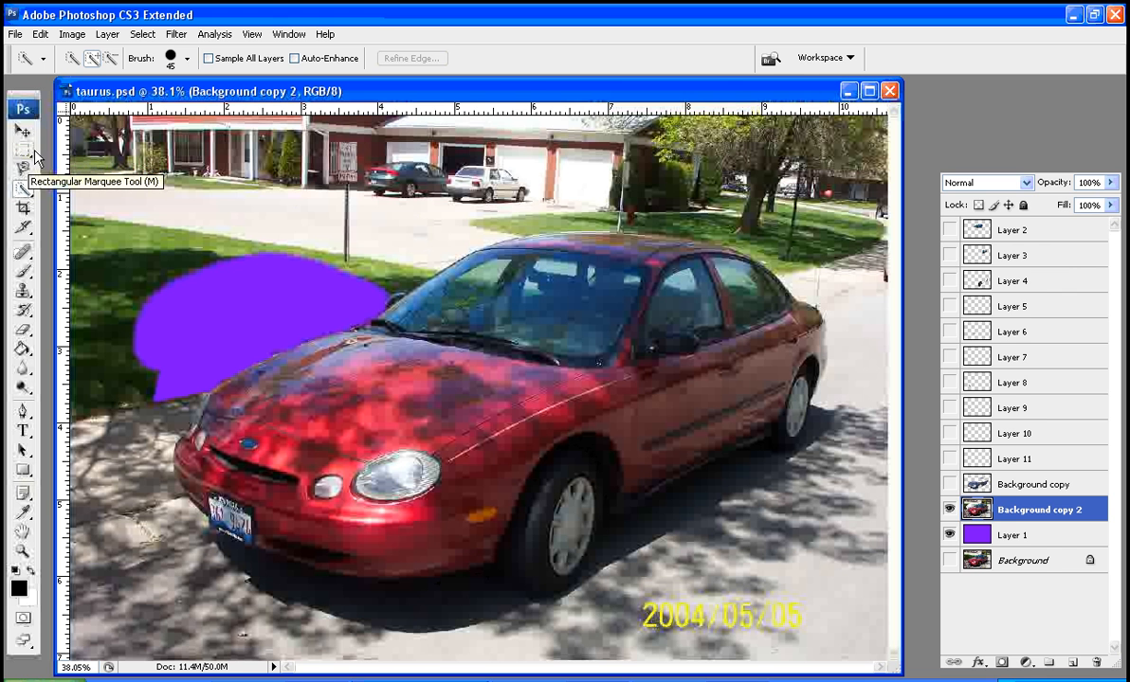
# Minimize taurus.psd, create a new document with a transparent background, and enlarge its window around the canvas
pyautogui.click(848, 91)
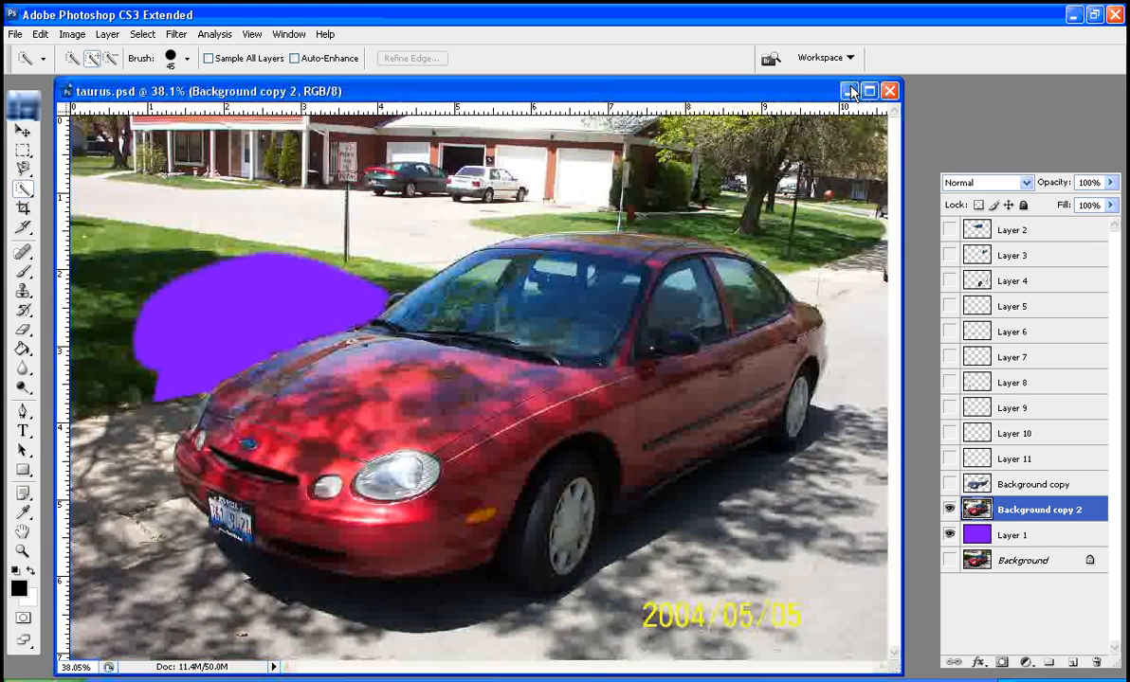
pyautogui.click(15, 34)
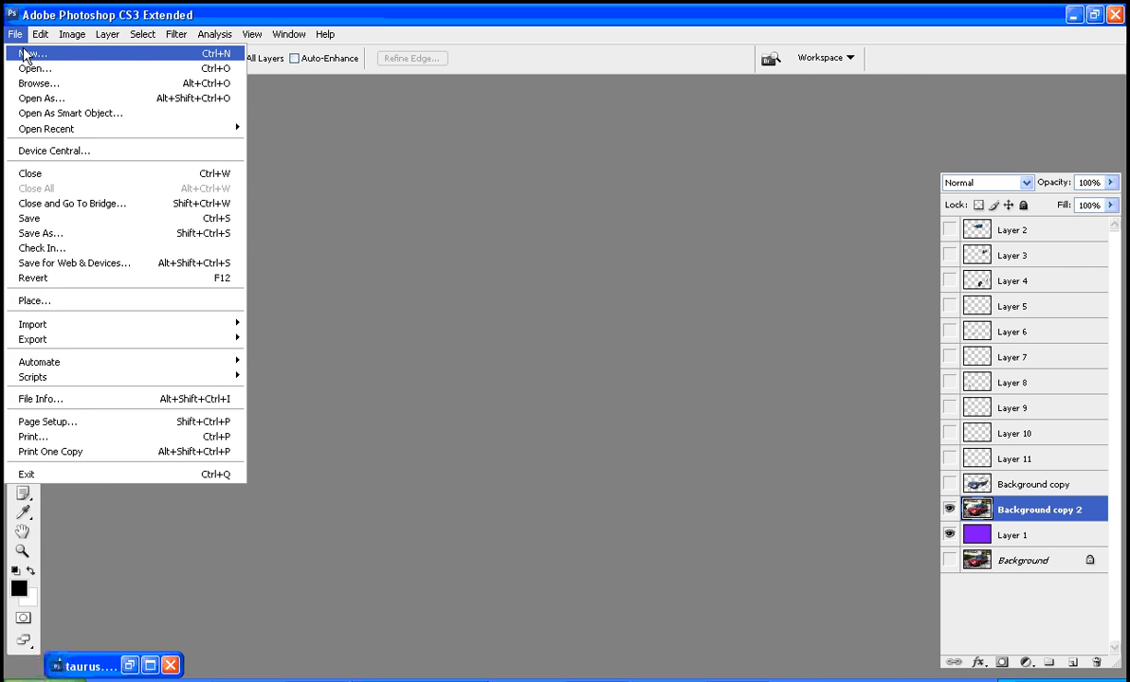
pyautogui.click(26, 50)
pyautogui.click(517, 101)
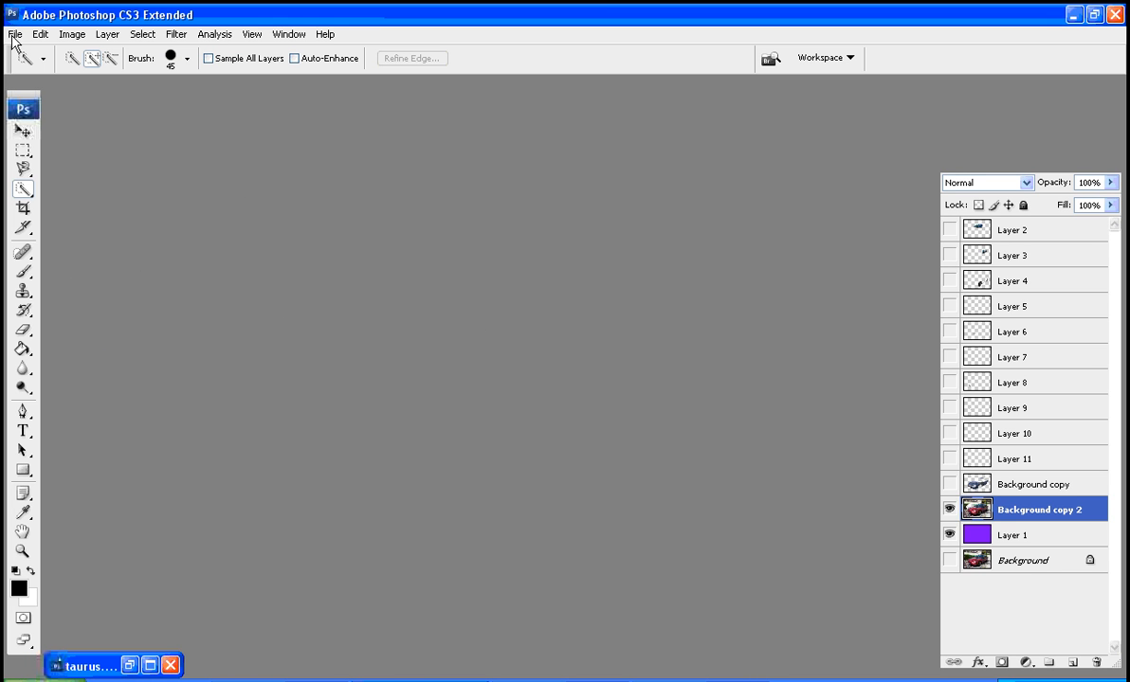
pyautogui.moveTo(254, 282); pyautogui.dragTo(672, 461)
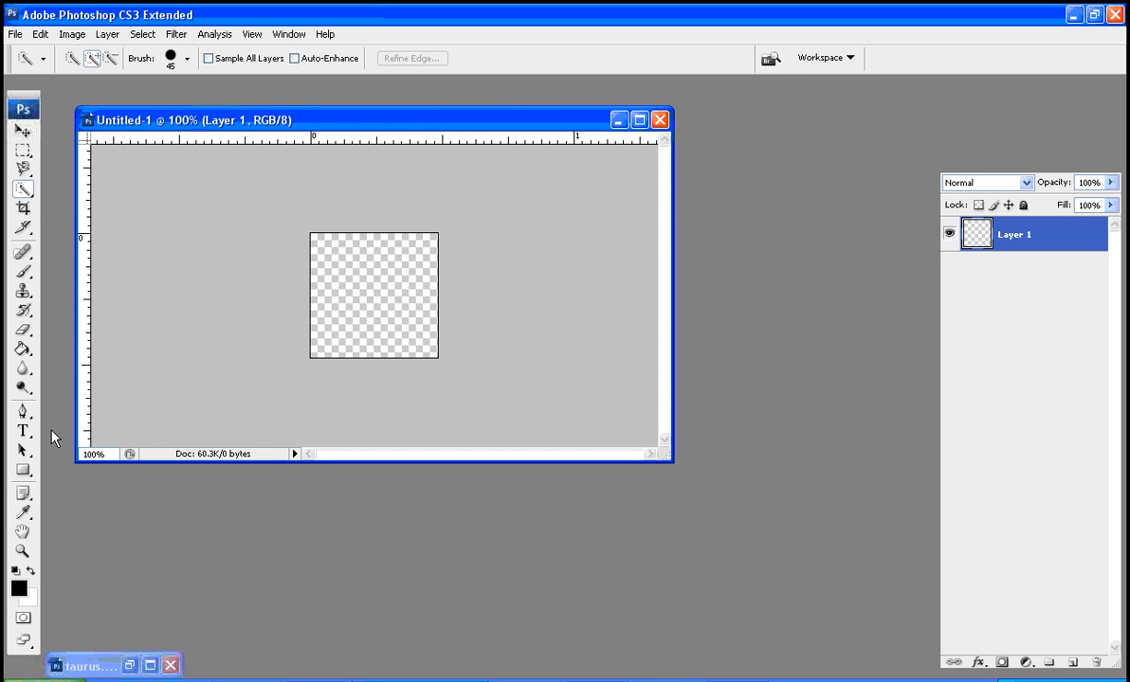
# Draw a wide rectangular marquee near the middle of the canvas and fill it with black using the Paint Bucket
pyautogui.moveTo(23, 156); pyautogui.dragTo(76, 144)
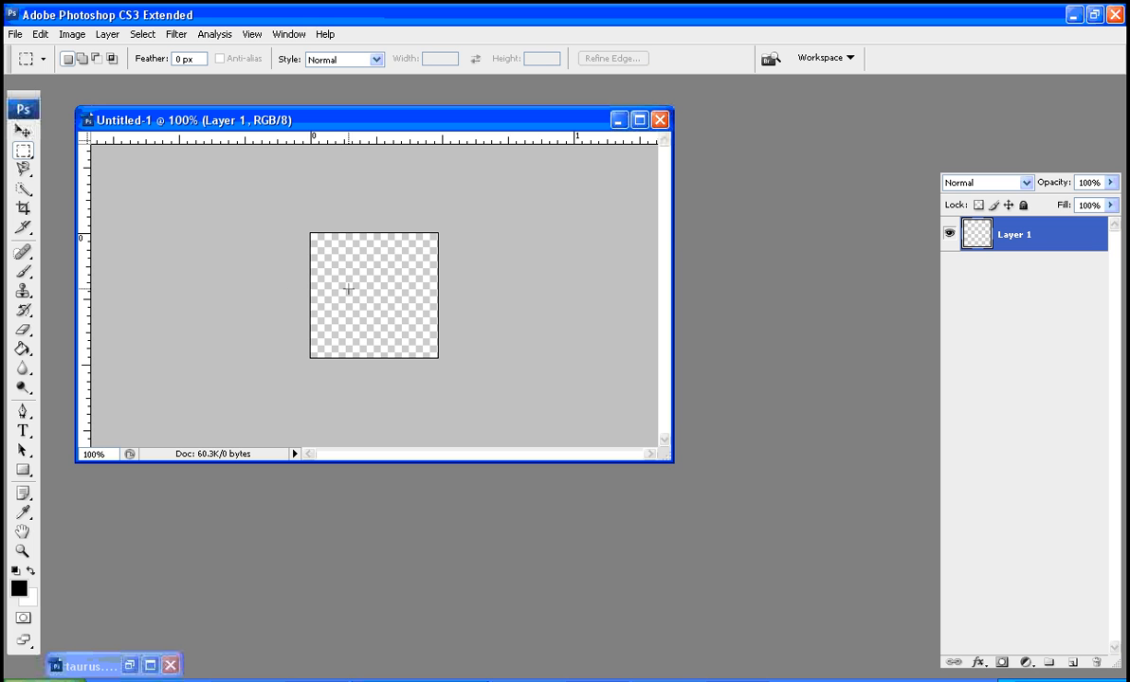
pyautogui.moveTo(337, 278); pyautogui.dragTo(408, 313)
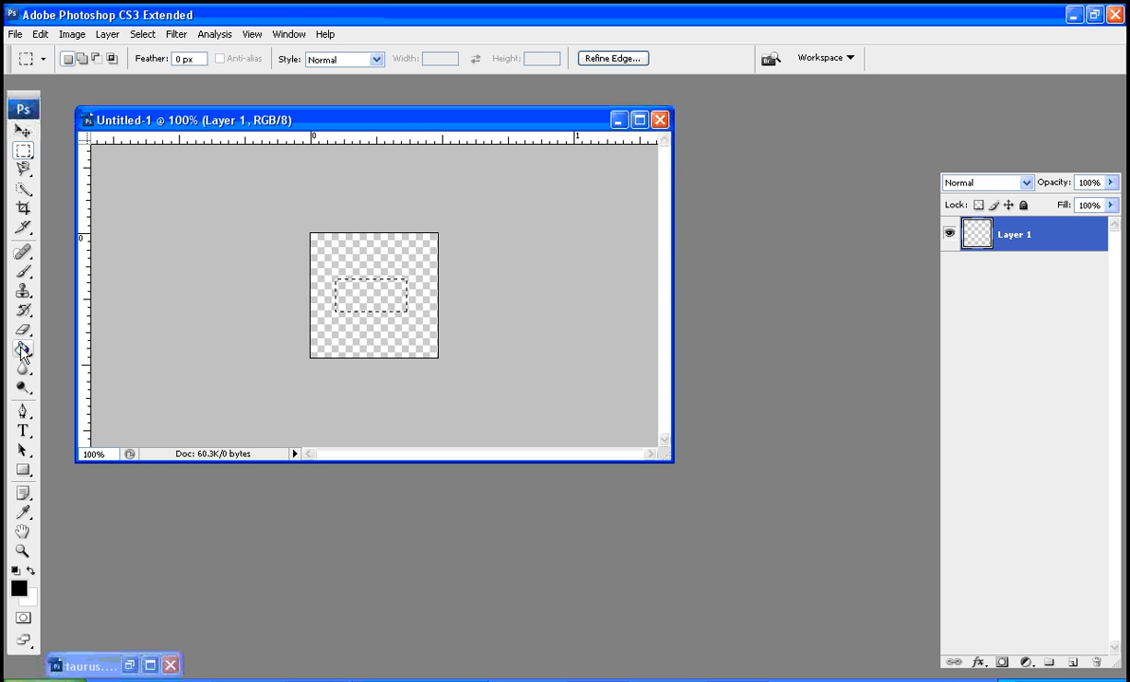
pyautogui.moveTo(23, 348); pyautogui.dragTo(99, 339)
pyautogui.click(342, 285)
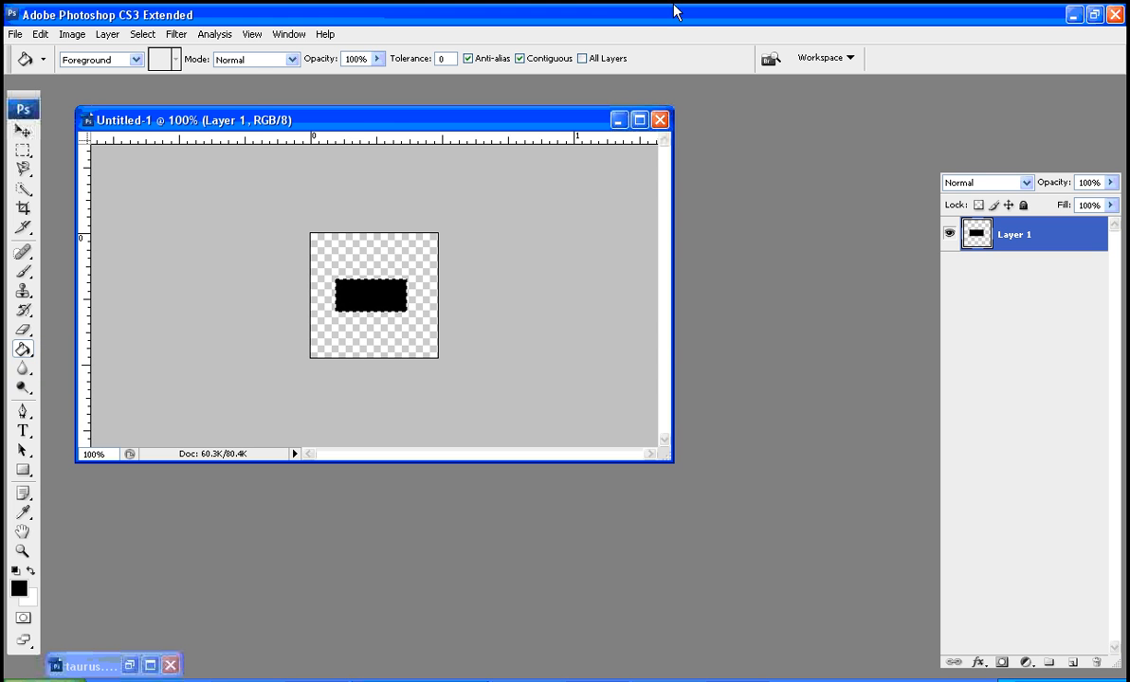
# Place horizontal guides along the upper and lower edges of the black rectangle, and deselect it
pyautogui.moveTo(408, 143); pyautogui.dragTo(401, 280)
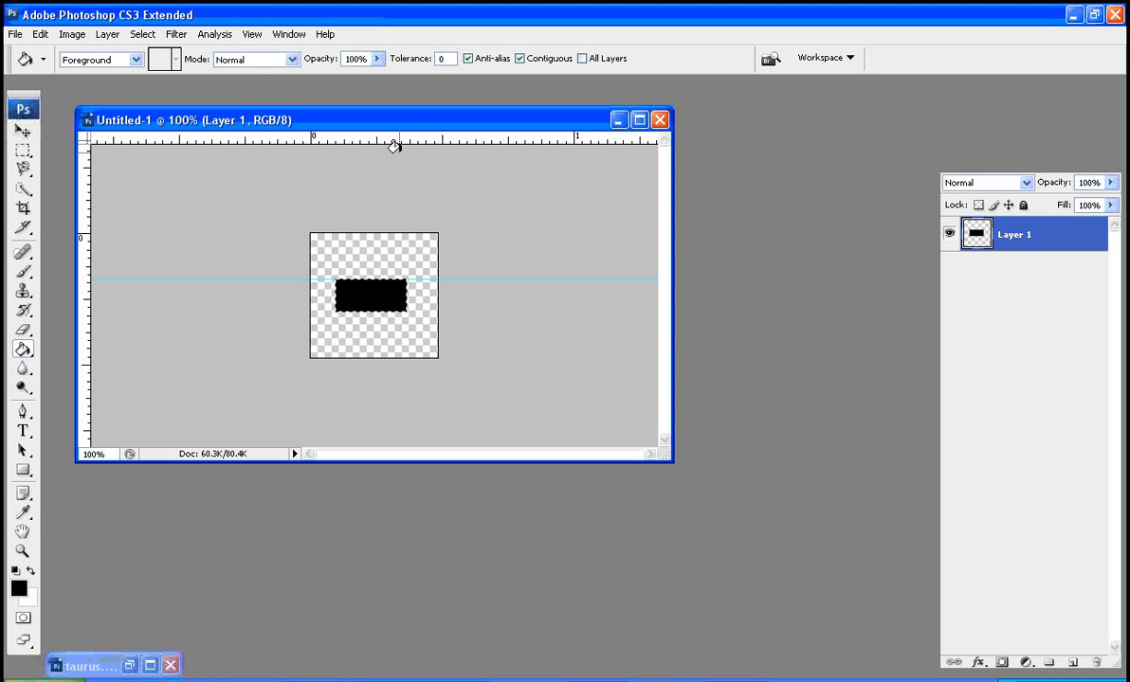
pyautogui.moveTo(393, 146); pyautogui.dragTo(397, 312)
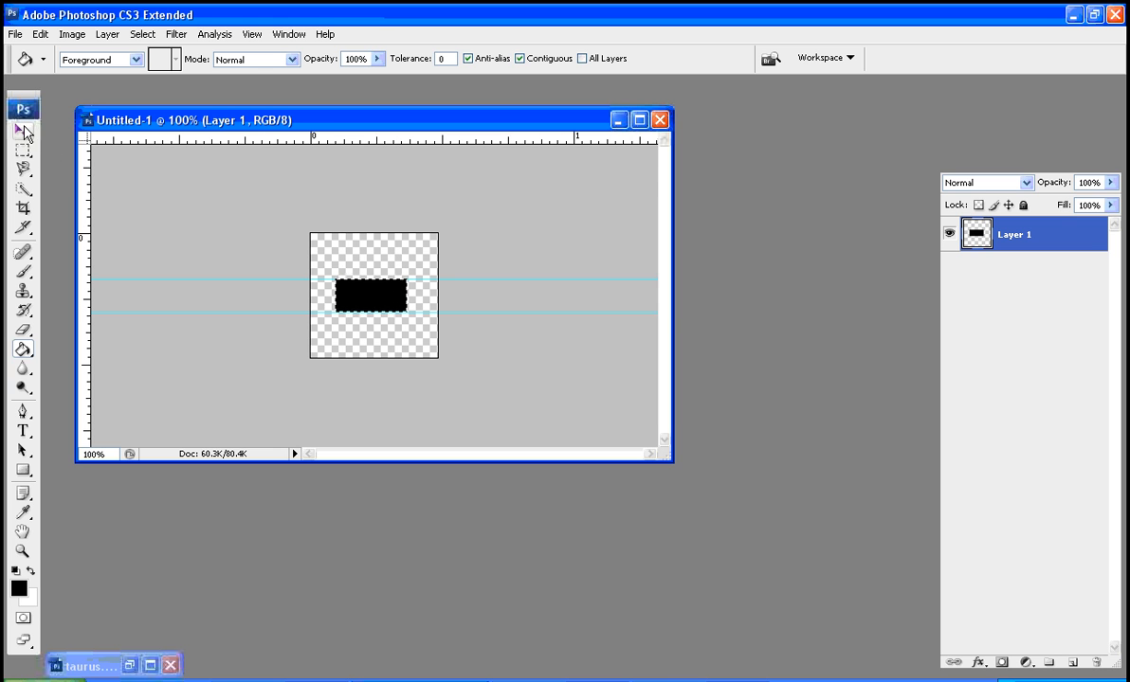
pyautogui.hotkey('ctrl', 'd')
# Draw a circular marquee between the guides over the rectangle's left end, fill it with black, and deselect
pyautogui.click(22, 154)
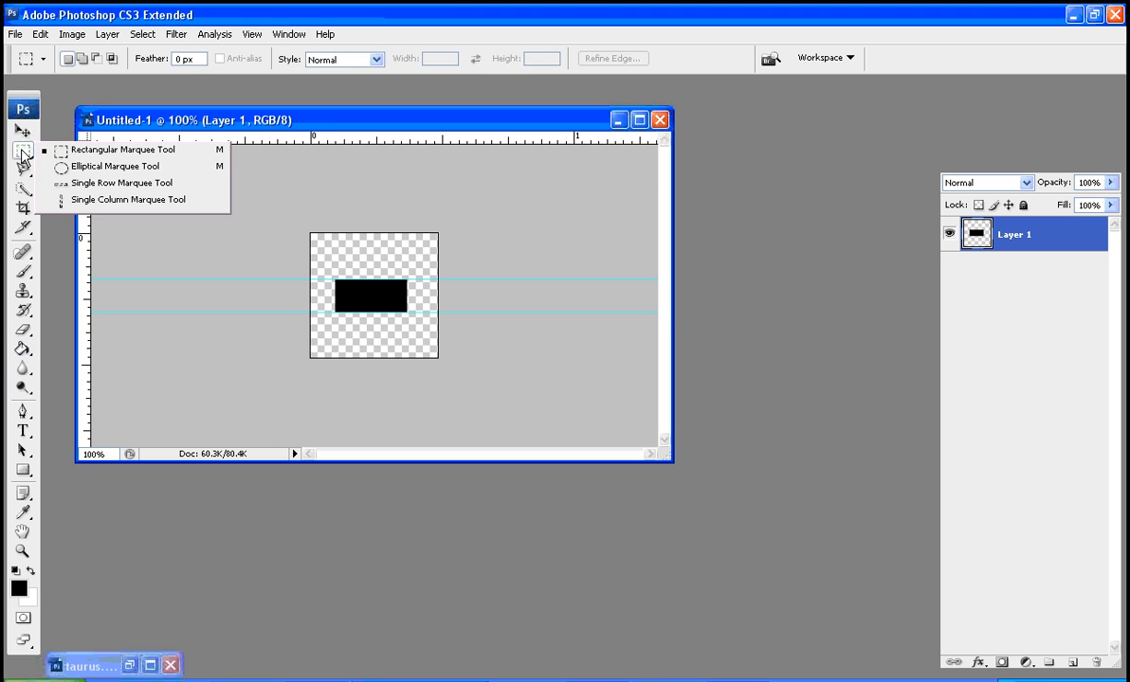
pyautogui.click(76, 169)
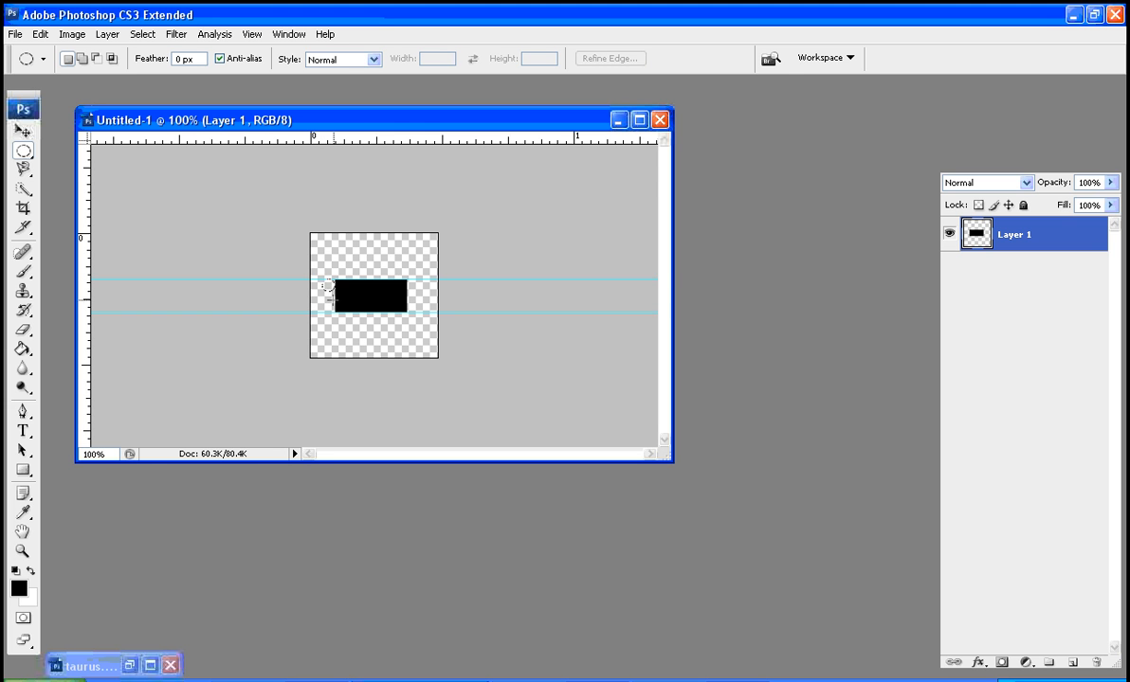
pyautogui.moveTo(332, 292); pyautogui.dragTo(353, 322)
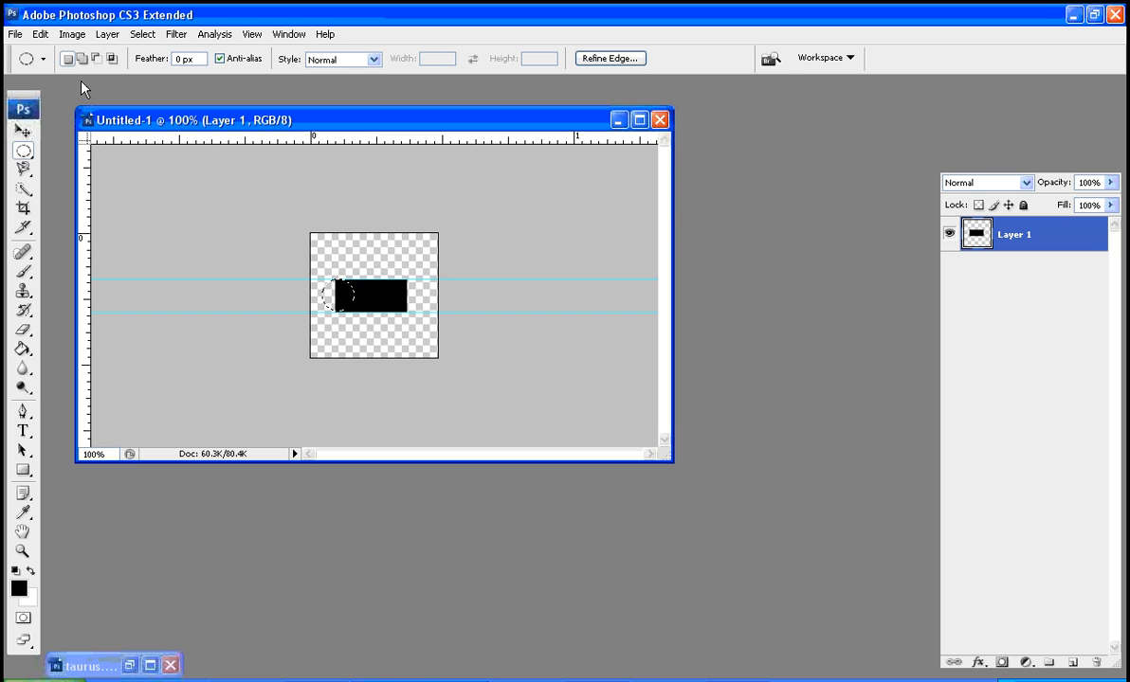
pyautogui.click(22, 349)
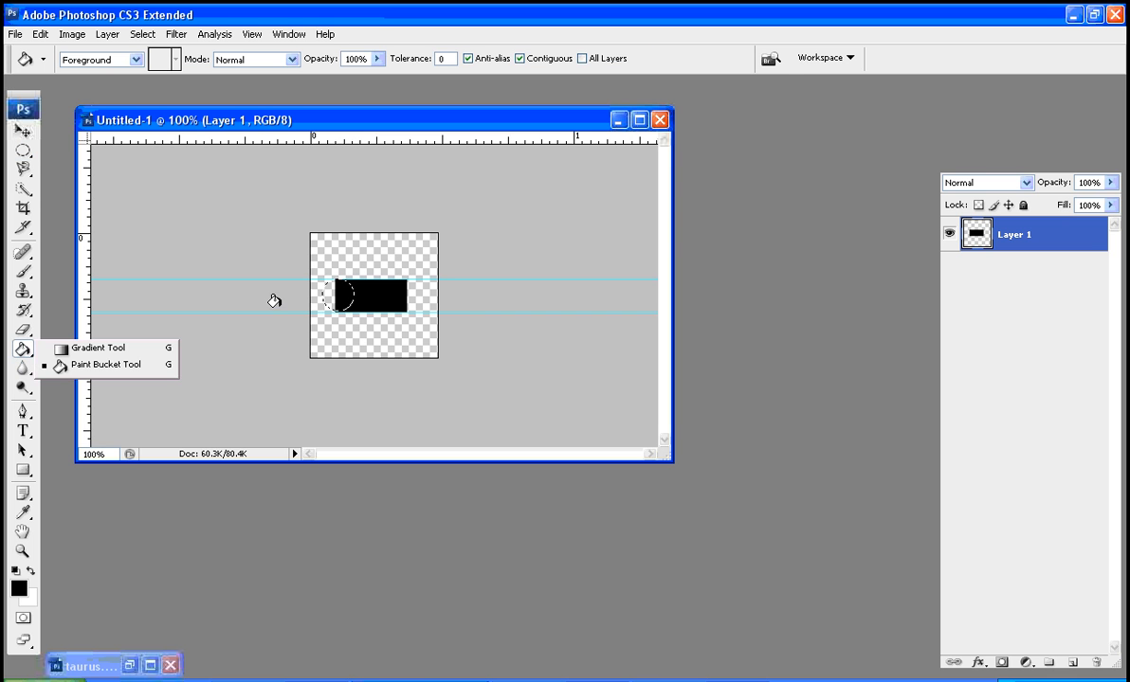
pyautogui.click(325, 296)
pyautogui.click(22, 130)
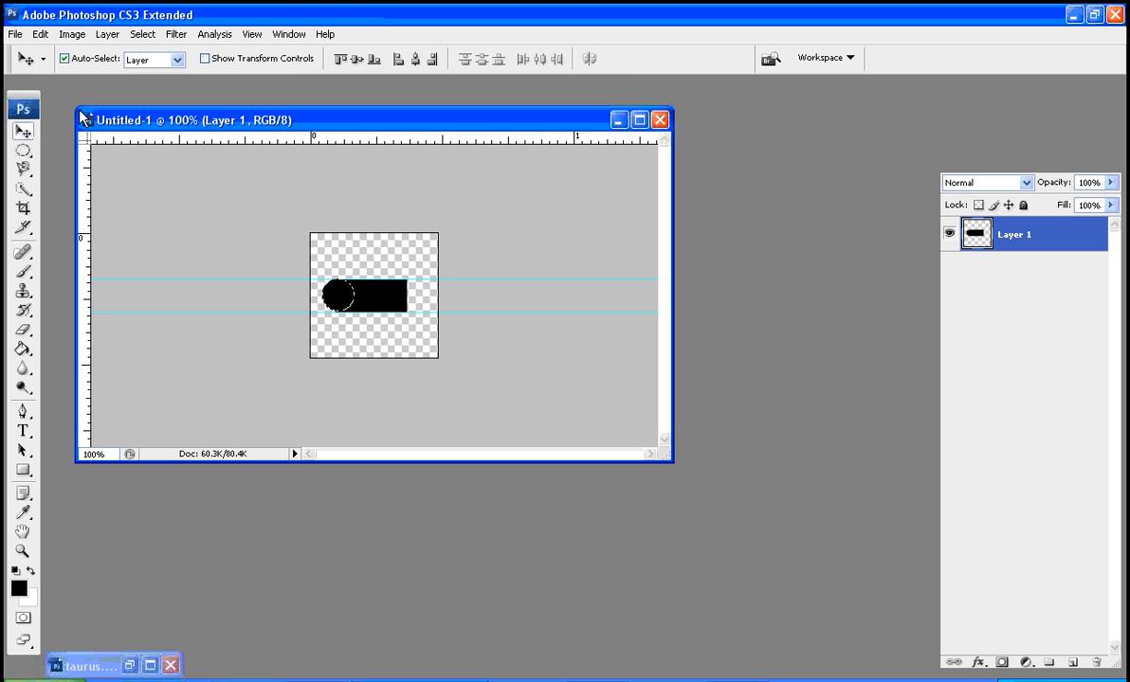
pyautogui.hotkey('ctrl', 'd')
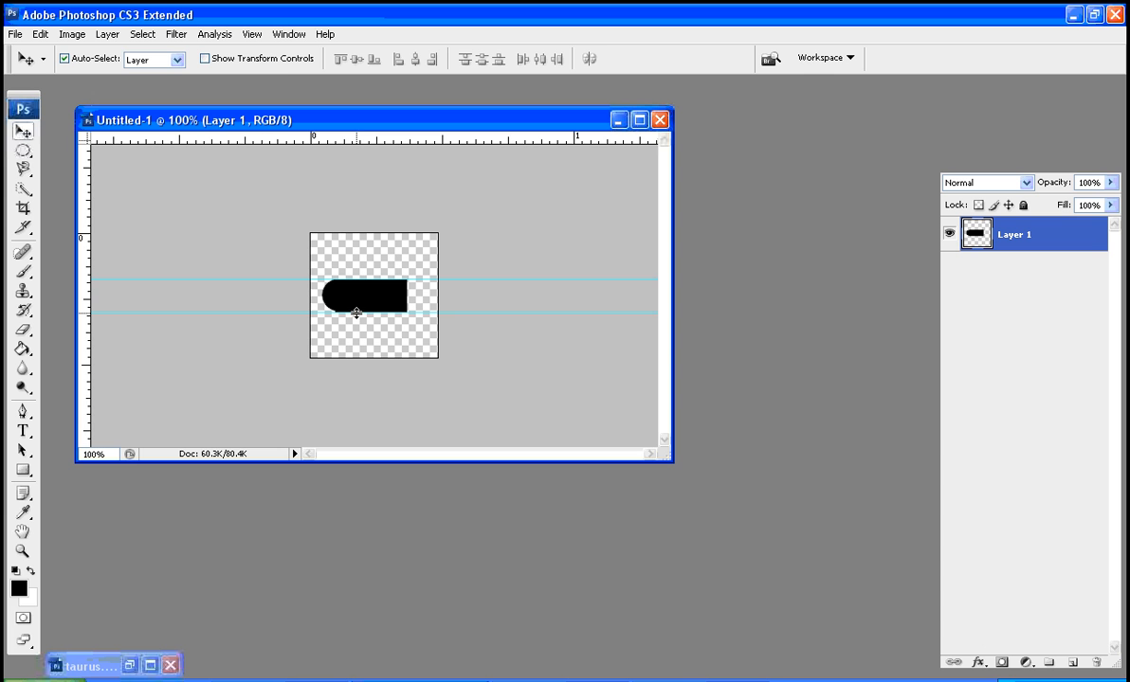
# Draw a circular marquee between the guides just beside the black rectangle's square right end and fill it with black
pyautogui.click(22, 551)
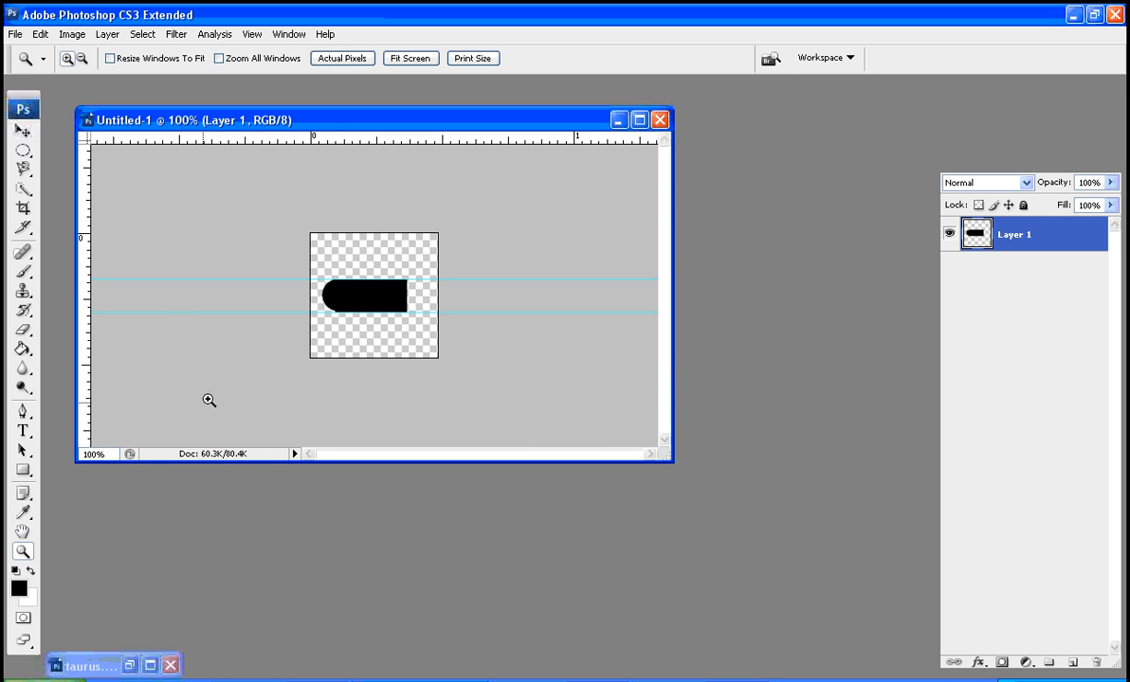
pyautogui.click(328, 304)
pyautogui.click(353, 301)
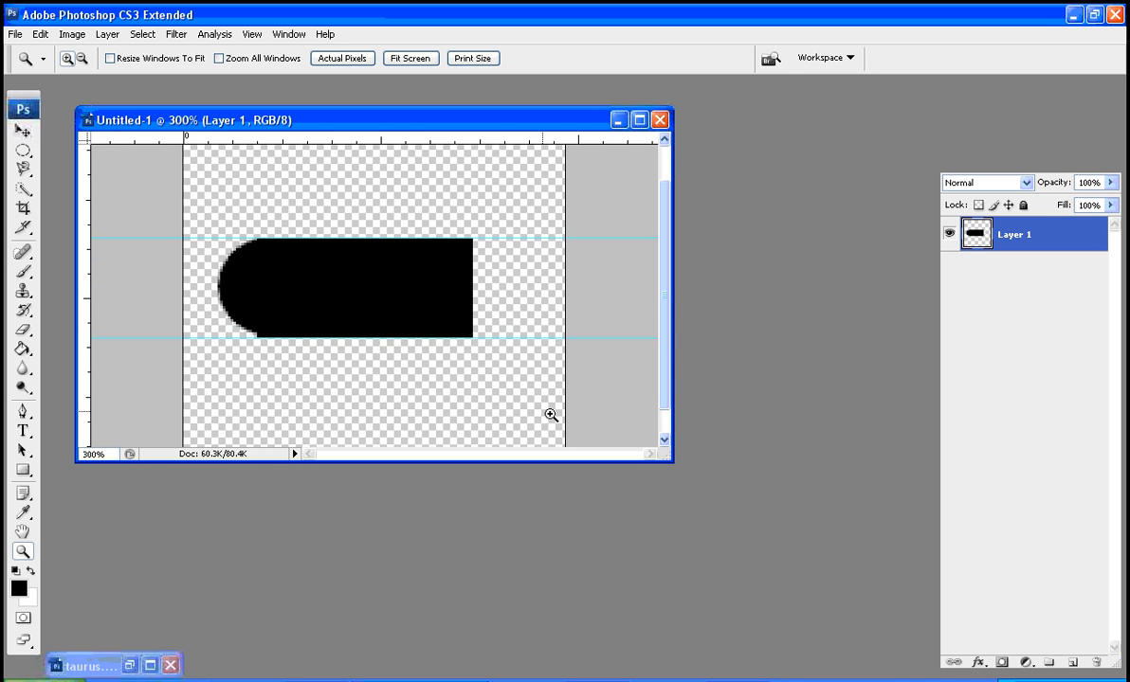
pyautogui.moveTo(669, 461); pyautogui.dragTo(781, 633)
pyautogui.click(23, 150)
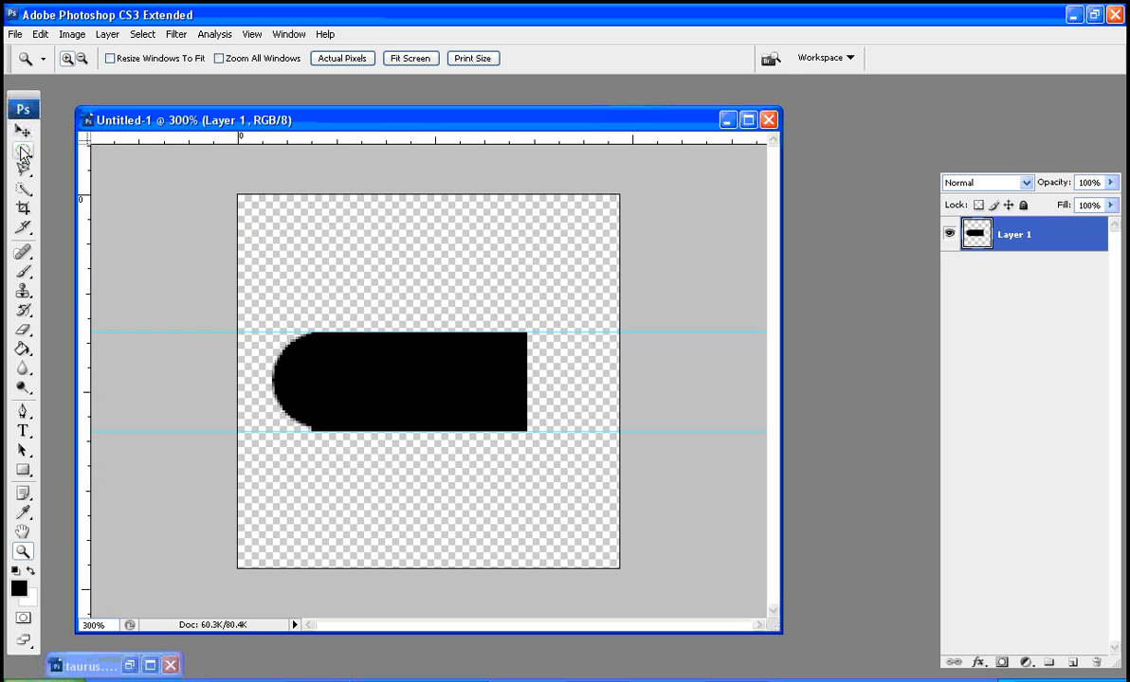
pyautogui.click(524, 334)
pyautogui.moveTo(524, 334); pyautogui.dragTo(619, 466)
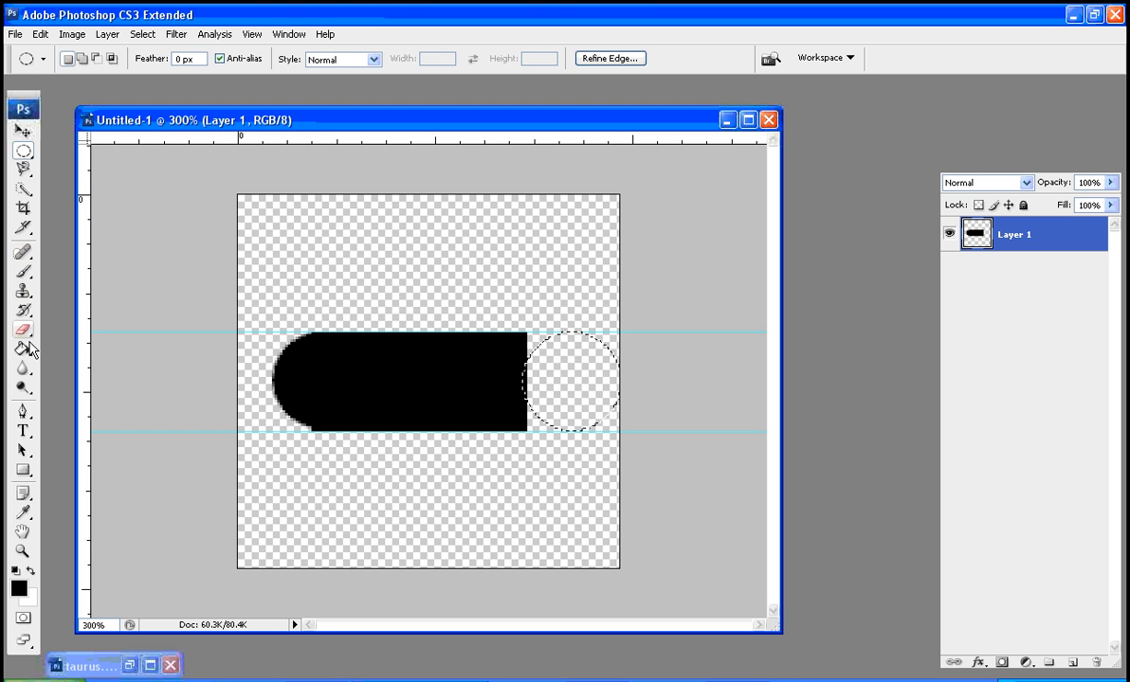
pyautogui.moveTo(23, 349); pyautogui.dragTo(94, 368)
pyautogui.click(545, 375)
# Move the filled circle left until it overlaps the rectangle and rounds off its right end, and deselect it
pyautogui.click(24, 133)
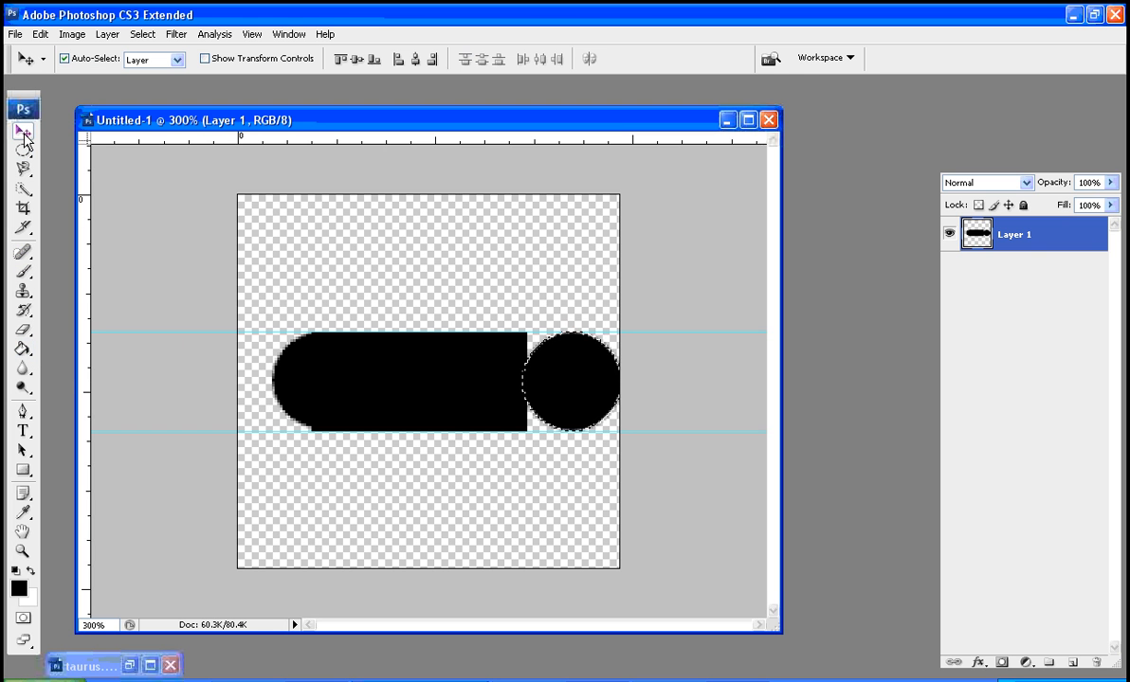
pyautogui.hotkey('shift', 'Left')
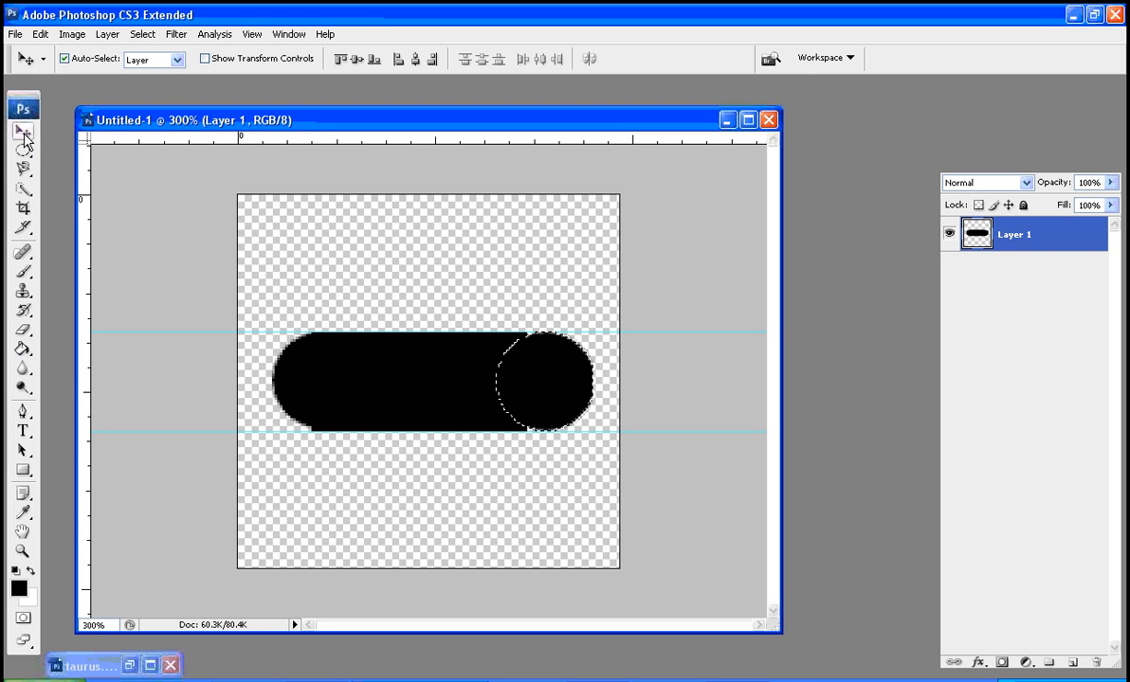
pyautogui.press('Left')
pyautogui.press('Left')
pyautogui.press('Left')
pyautogui.press('Left')
pyautogui.press('Left')
pyautogui.press('Left')
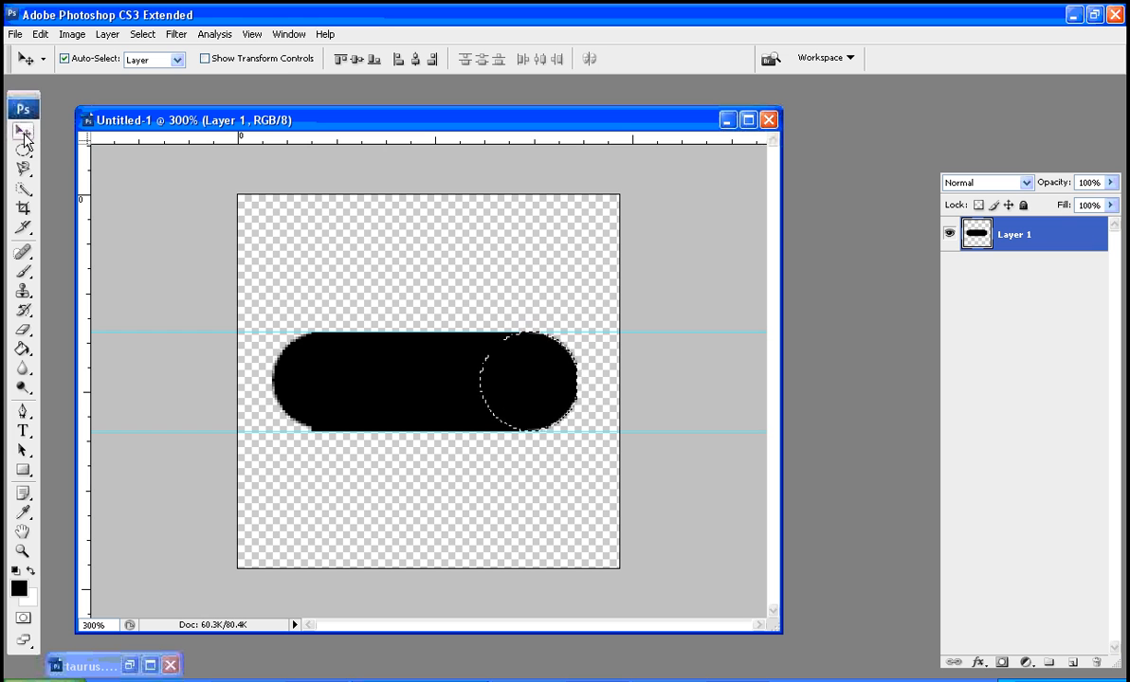
pyautogui.hotkey('ctrl', 'd')
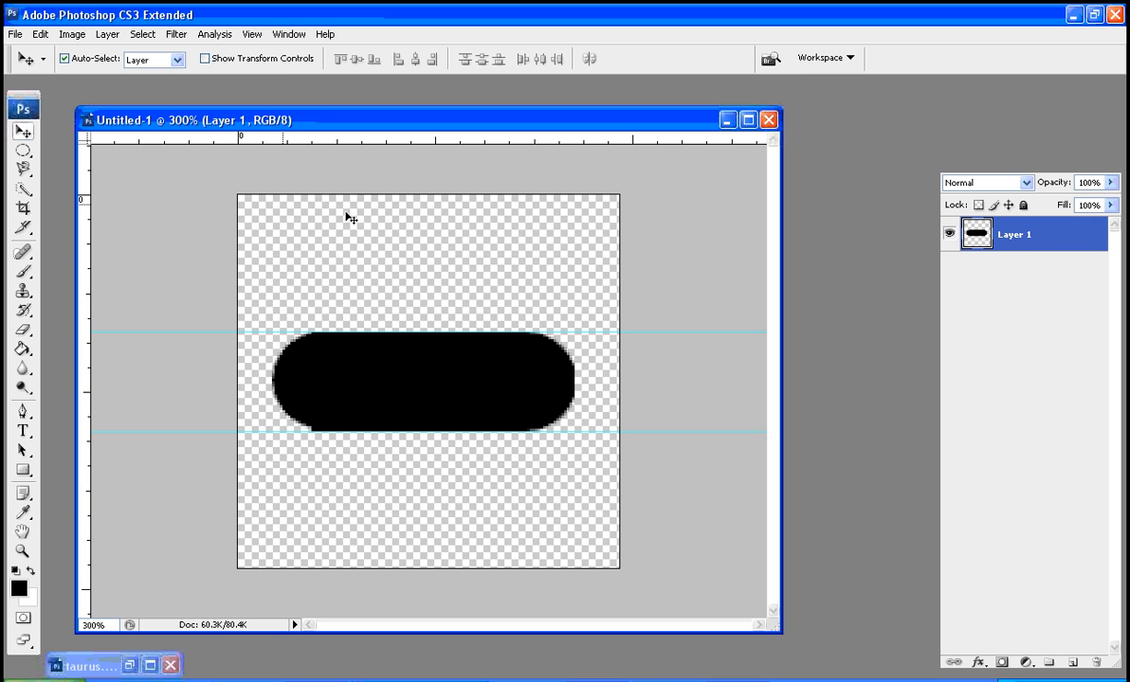
# Apply a Drop Shadow and a Bevel and Emboss effect with default settings to the rounded bar's layer
pyautogui.rightClick(1043, 242)
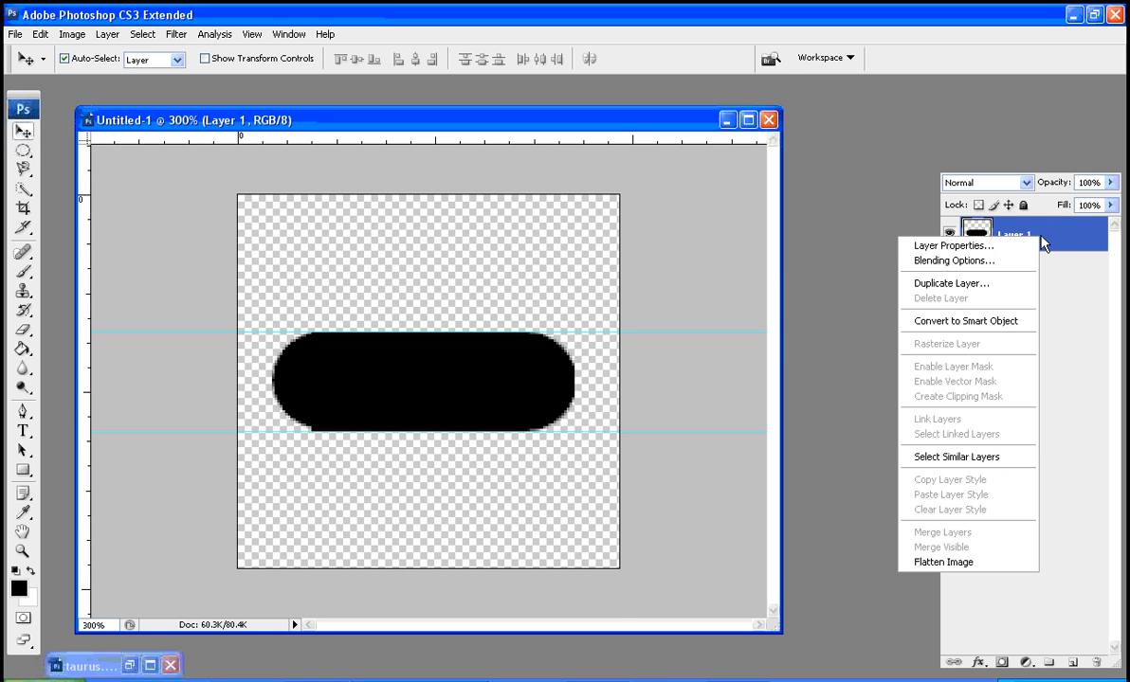
pyautogui.click(1011, 260)
pyautogui.moveTo(574, 268); pyautogui.dragTo(840, 120)
pyautogui.click(649, 190)
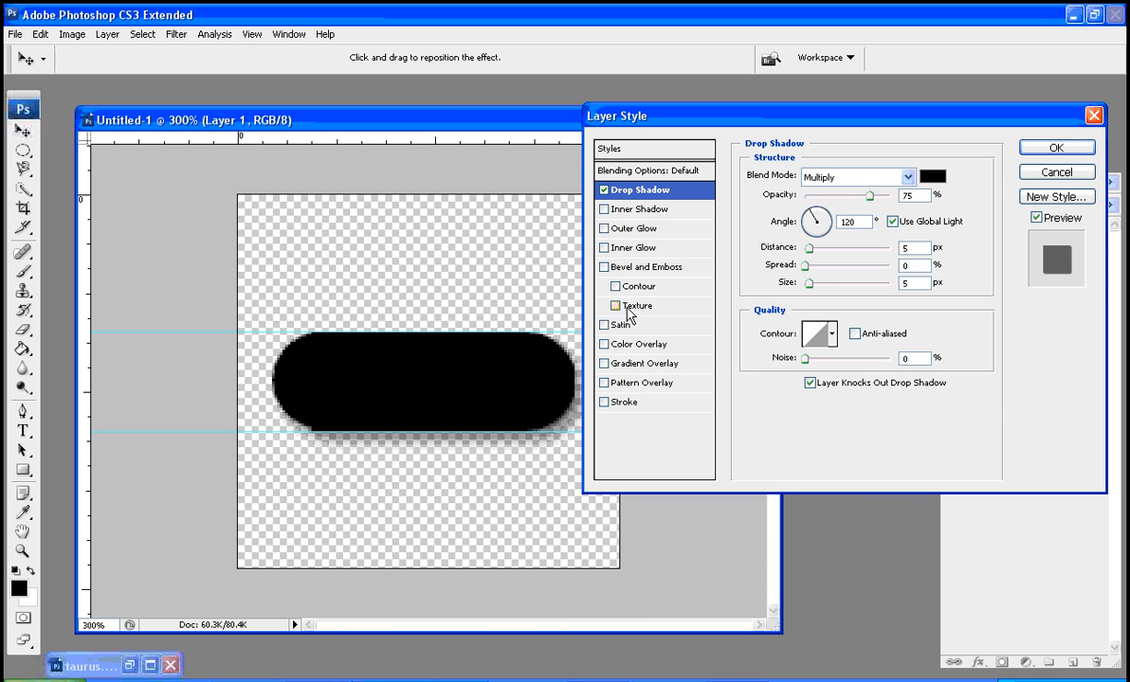
pyautogui.click(642, 268)
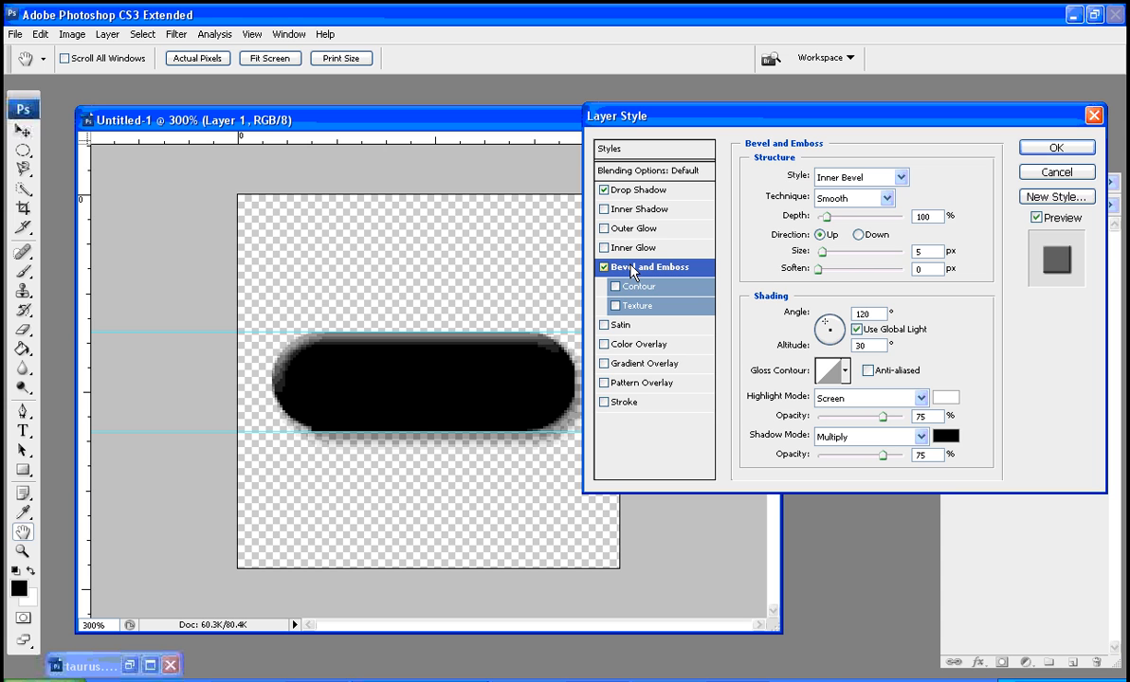
pyautogui.click(1056, 148)
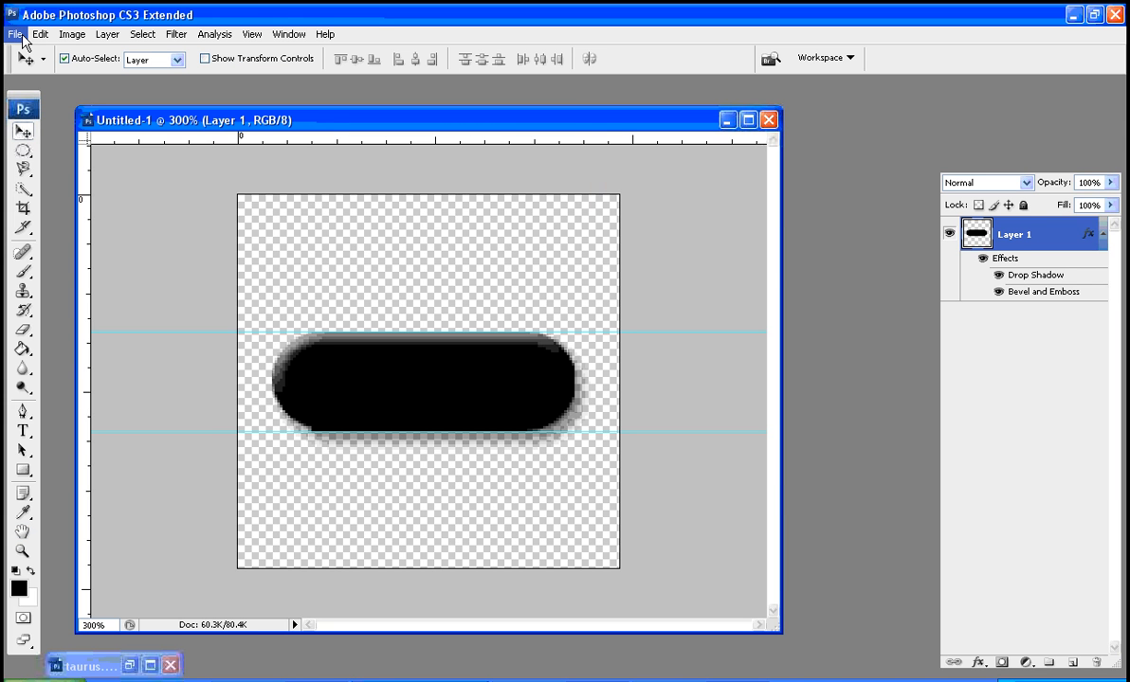